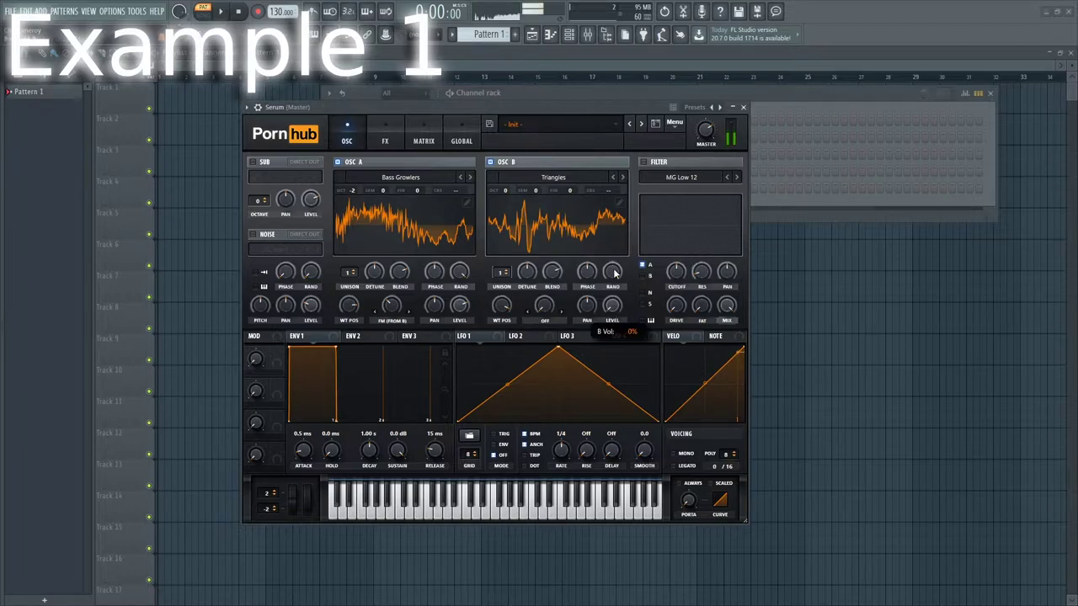
Step: Set Osc B's octave to -2 and its warp mode to Bend + with the warp amount at 0%
left_click_drag(505, 193, 503, 235)
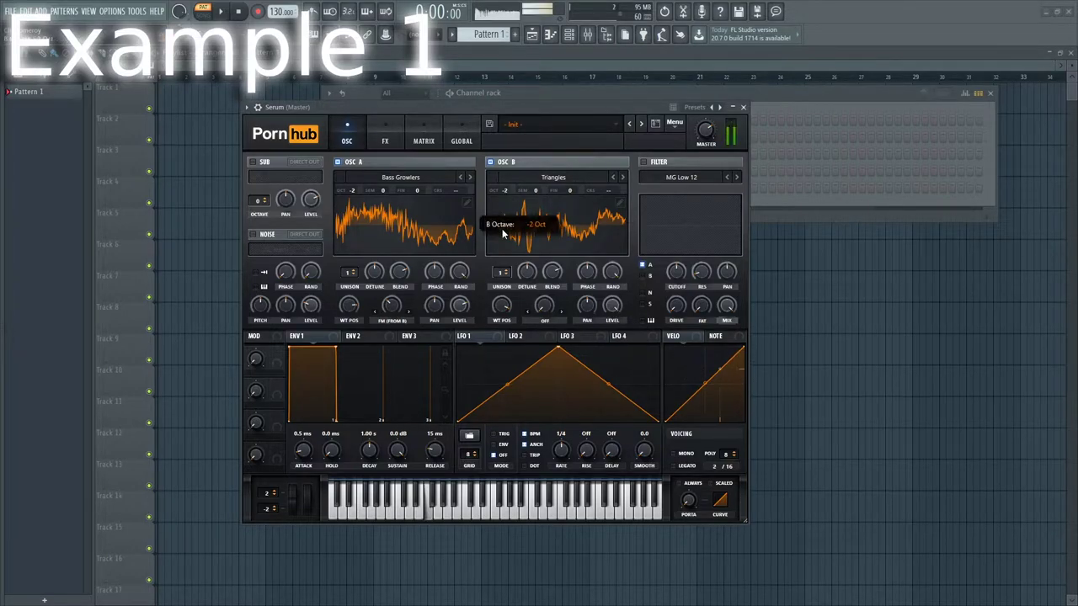
left_click(537, 318)
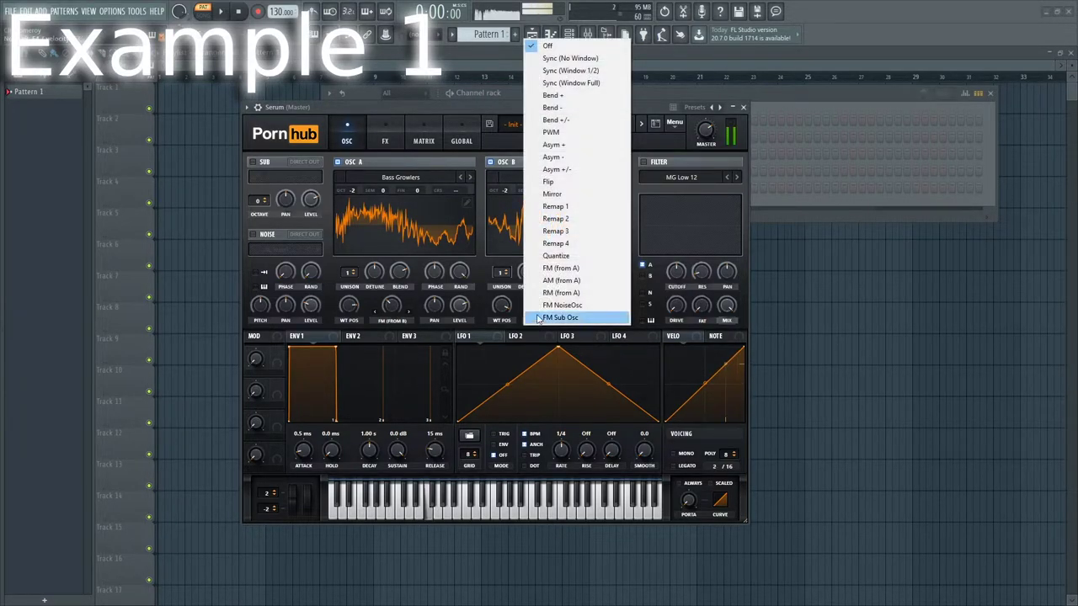
left_click(553, 95)
left_click_drag(544, 308, 556, 290)
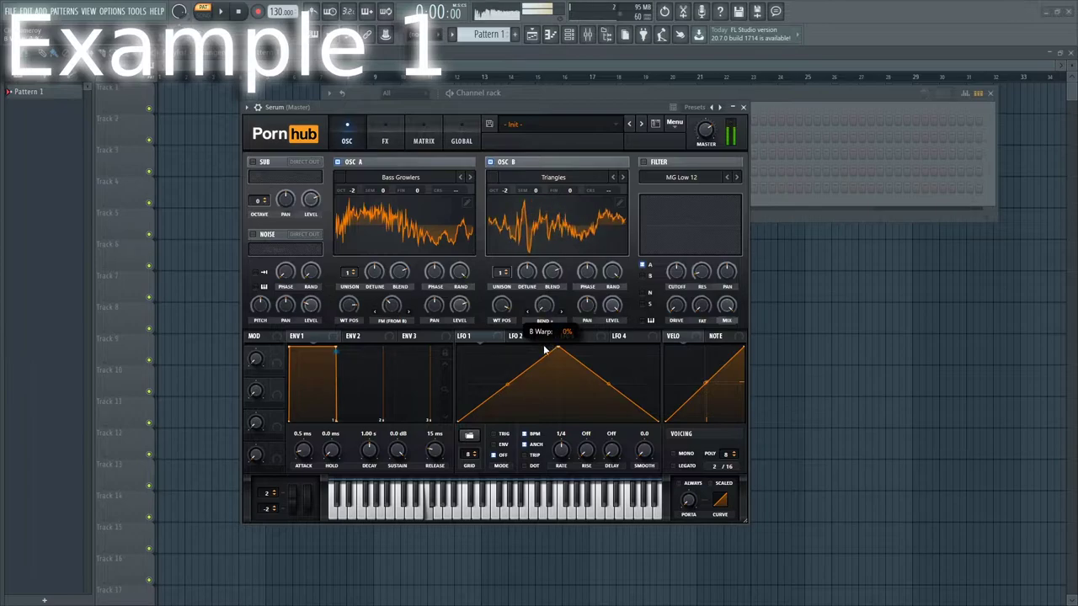
Step: Reshape LFO 1 with its peak moved close to the start and an extra point near the end before a steep drop
left_click_drag(558, 350, 493, 337)
left_click_drag(572, 383, 635, 367)
double_click(568, 374)
Step: Modulate the levels of Osc A and Osc B with LFO 1 and set the project tempo to 150 BPM
left_click_drag(464, 323, 460, 305)
mouse_move(502, 354)
left_mouse_down()
mouse_move(466, 338)
mouse_move(485, 350)
left_mouse_up()
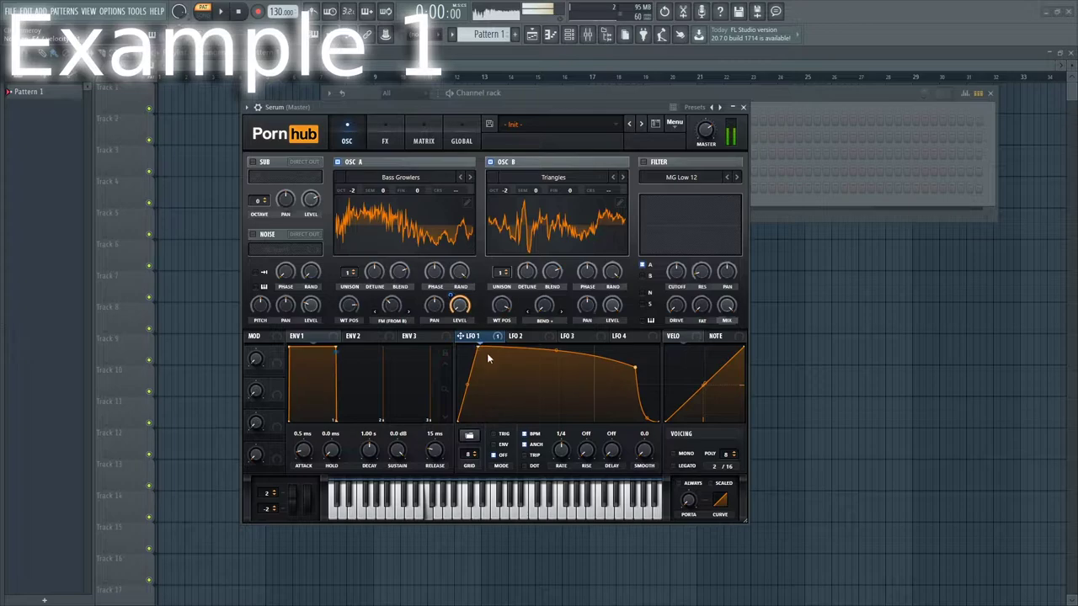
left_click_drag(605, 311, 608, 309)
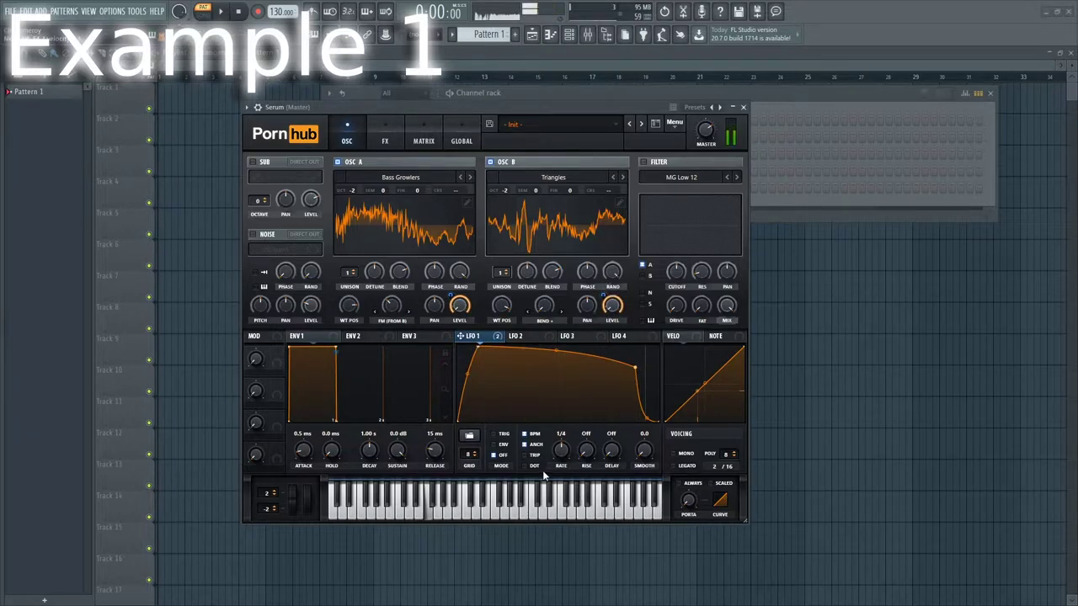
left_click_drag(278, 12, 278, 3)
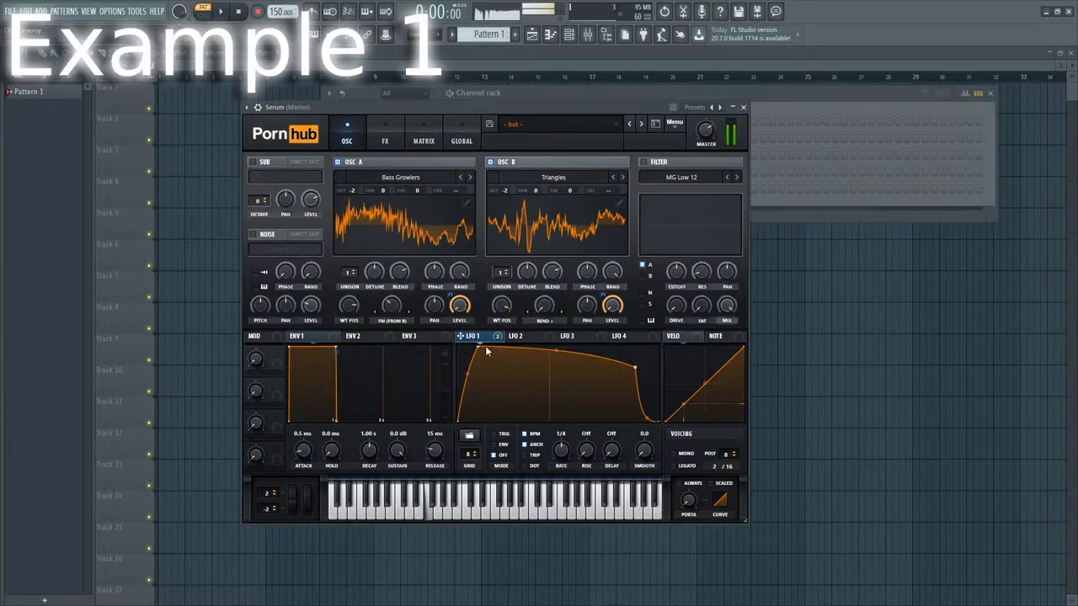
Step: Remove LFO 1's late point, bow the decay into one rounded curve, and apply the LFO to Osc B's Bend + warp
double_click(636, 368)
left_click_drag(566, 390, 571, 354)
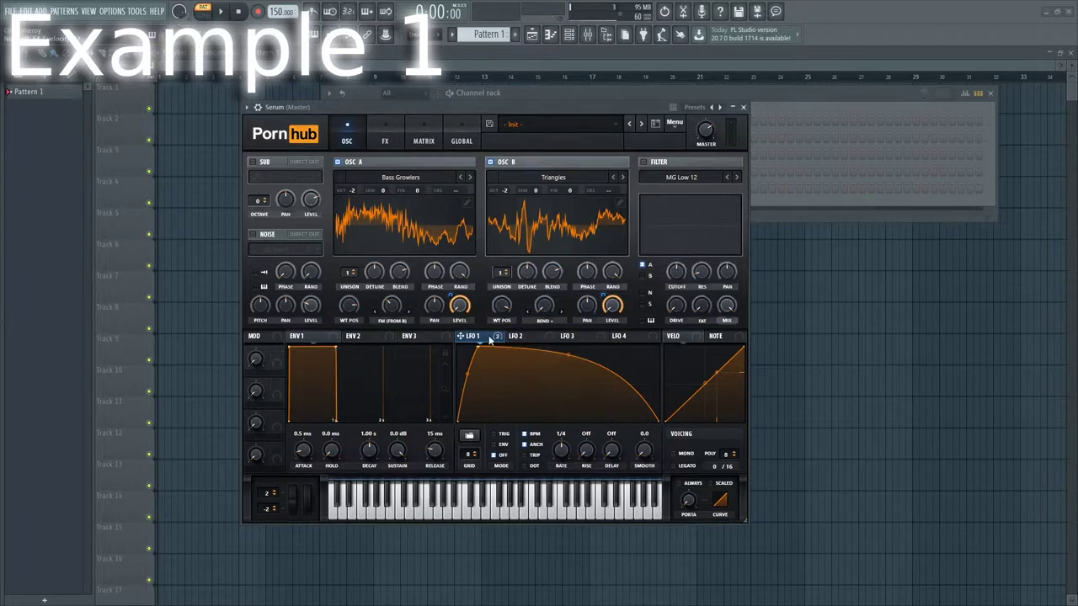
left_click_drag(535, 296, 537, 321)
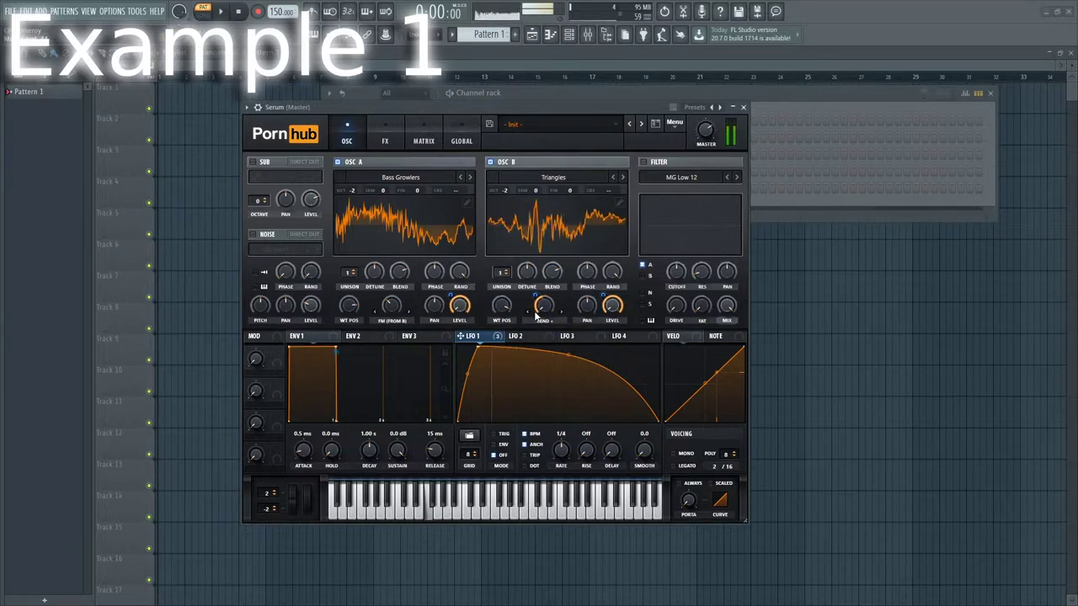
Step: Enable the filter with the Multi type HN 12 and route both Osc A and Osc B through it
left_click(644, 163)
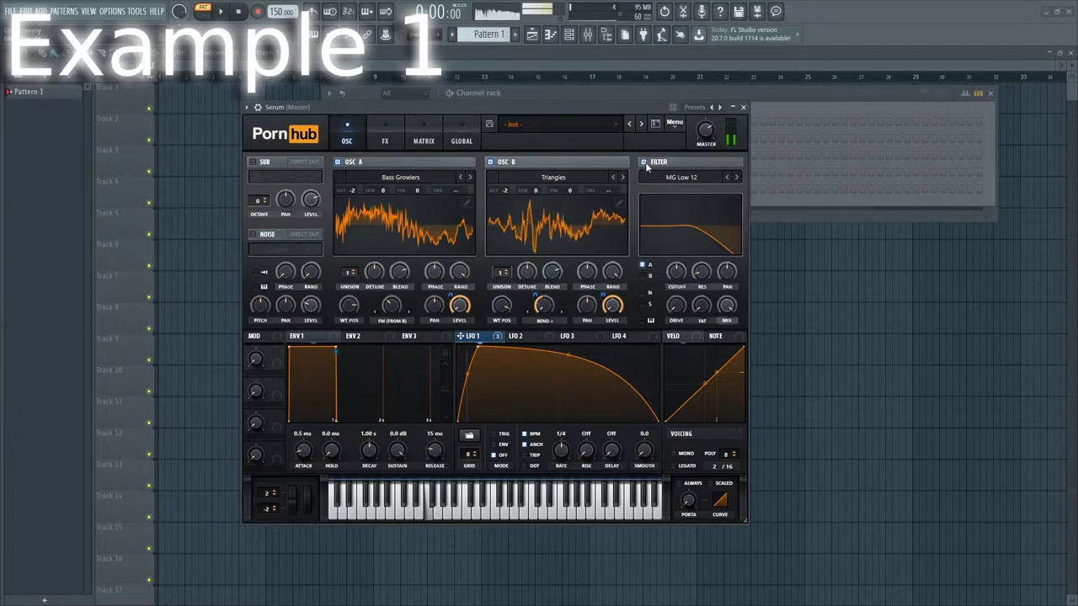
left_click(651, 178)
mouse_move(673, 228)
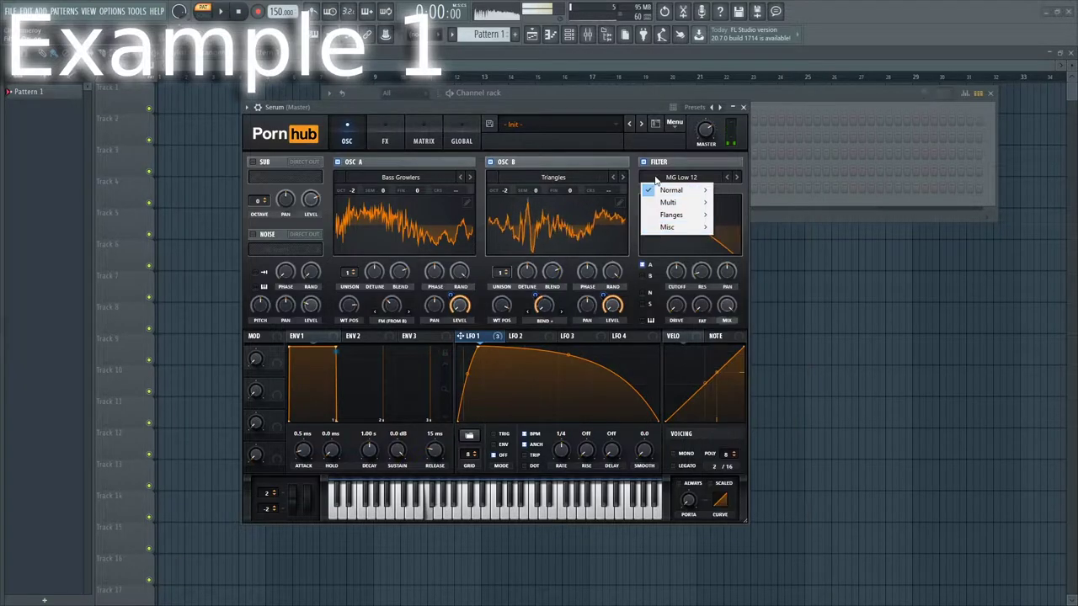
mouse_move(674, 202)
left_click(738, 288)
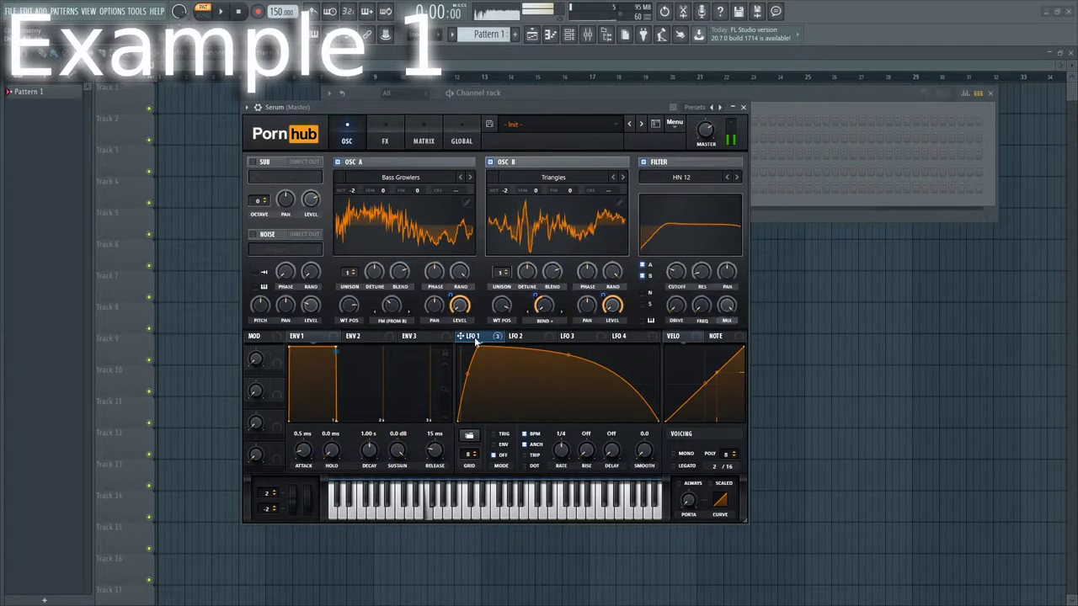
Step: Modulate the HN 12 filter's cutoff and resonance with LFO 1
mouse_move(675, 272)
left_mouse_down()
mouse_move(671, 294)
mouse_move(668, 266)
mouse_move(668, 281)
left_mouse_up()
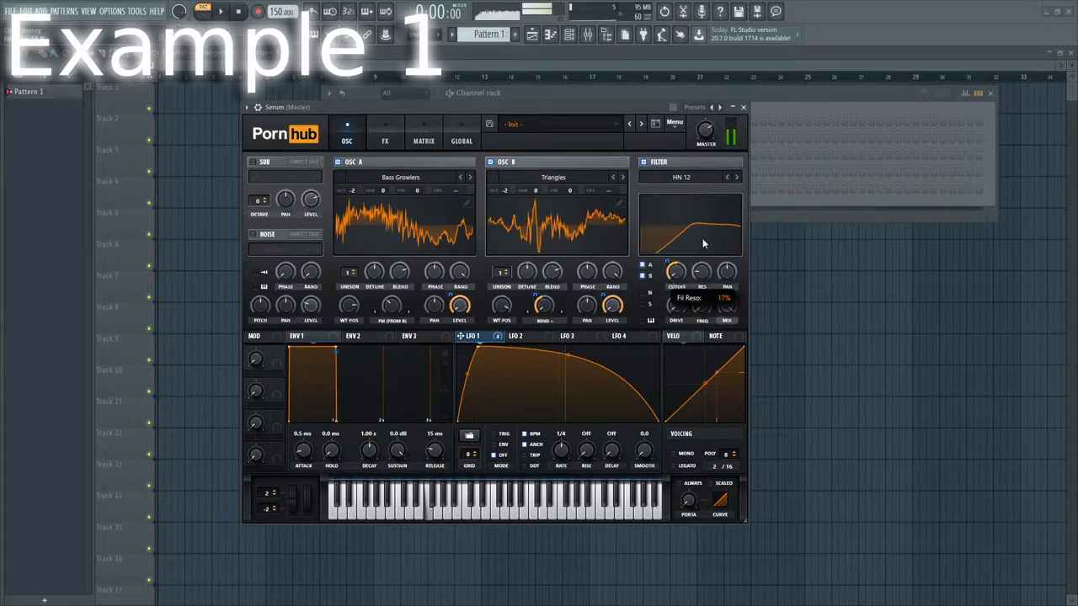
left_click_drag(479, 338, 701, 272)
left_click_drag(692, 263, 687, 301)
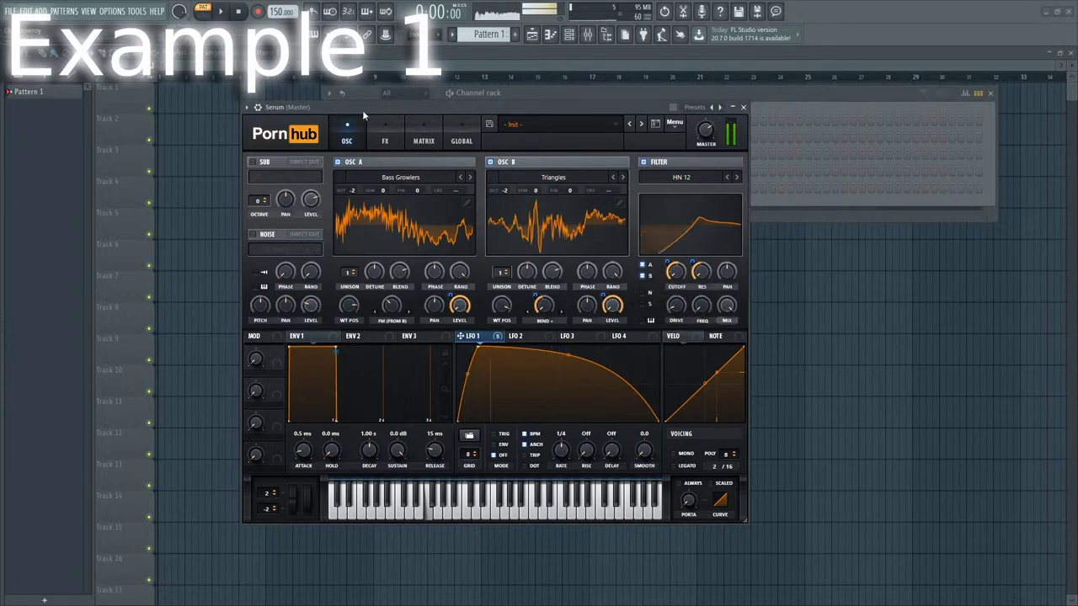
Step: Add a multiband compressor and a Hyper/Dimension effect, with Hyper mix at 0% modulated by LFO 1 and Dimension mix at 10%
left_click(384, 138)
left_click(585, 185)
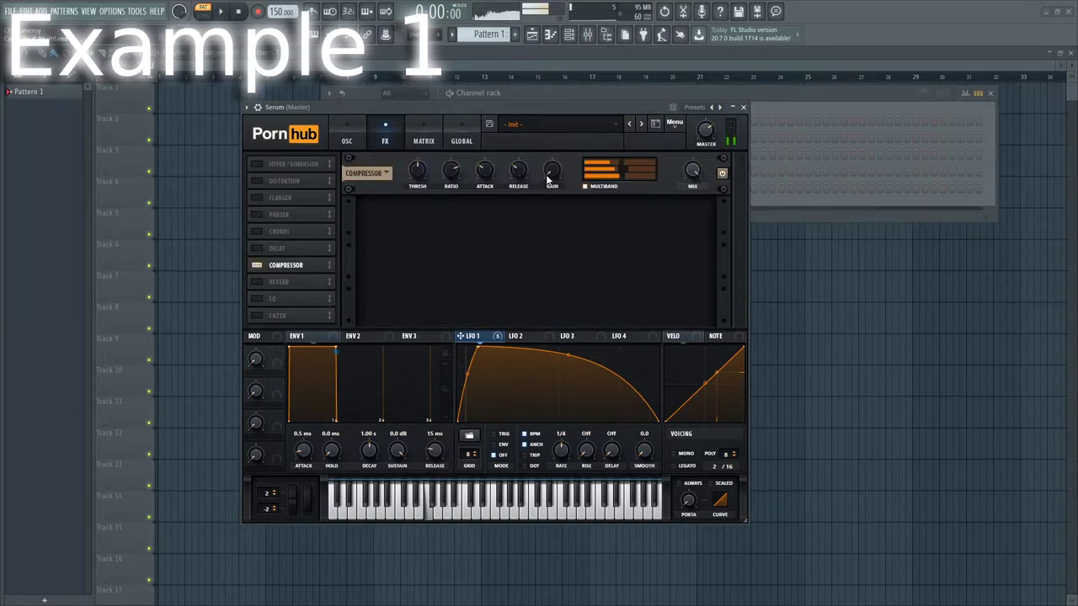
left_click(286, 164)
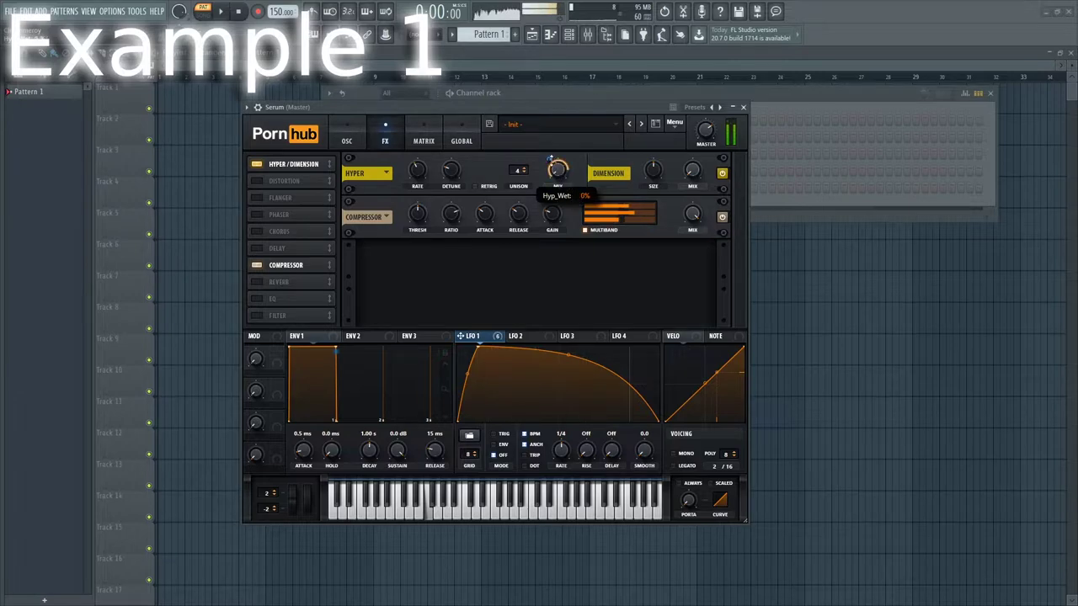
left_click_drag(555, 171, 556, 174)
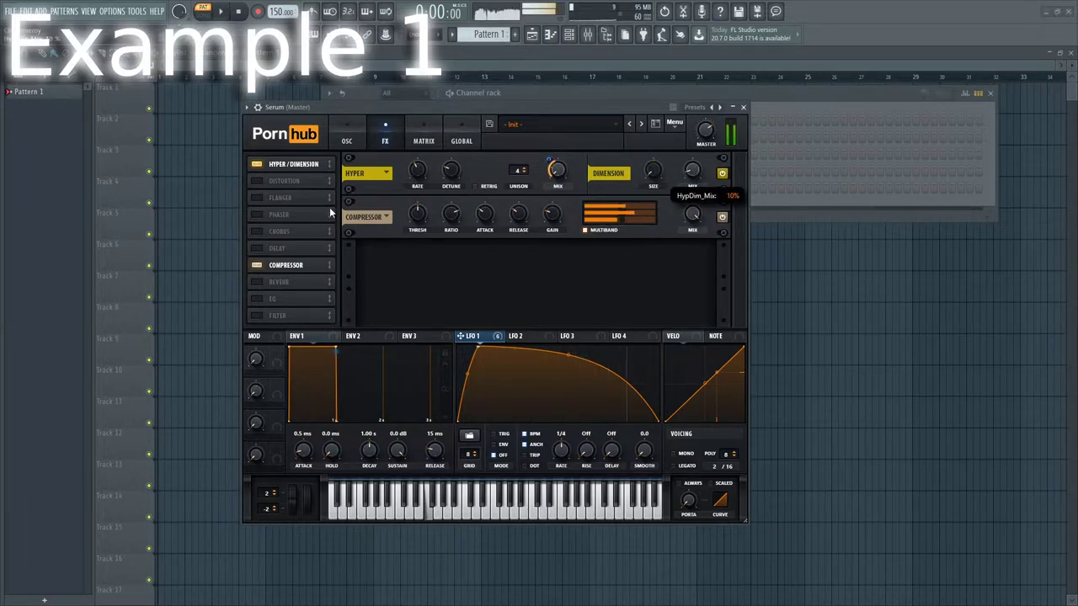
Step: Add SoftClip distortion with its filter placed post, turned fully to high-pass, and its cutoff lowered to about 89 Hz
left_click(310, 182)
left_click(431, 220)
left_click(434, 240)
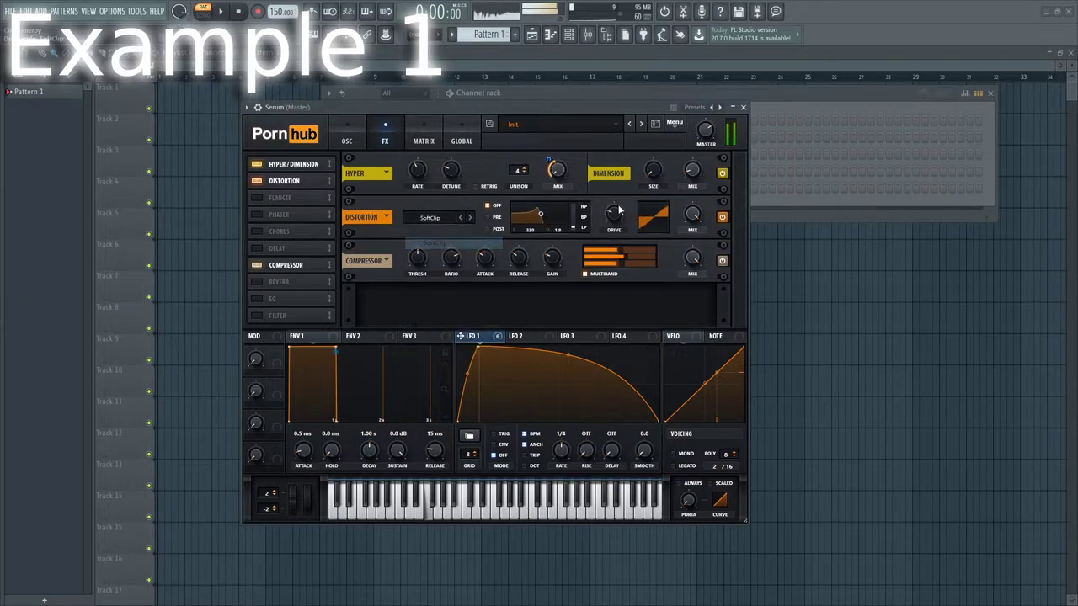
left_click(498, 228)
left_click_drag(573, 225, 581, 126)
left_click_drag(540, 214, 540, 225)
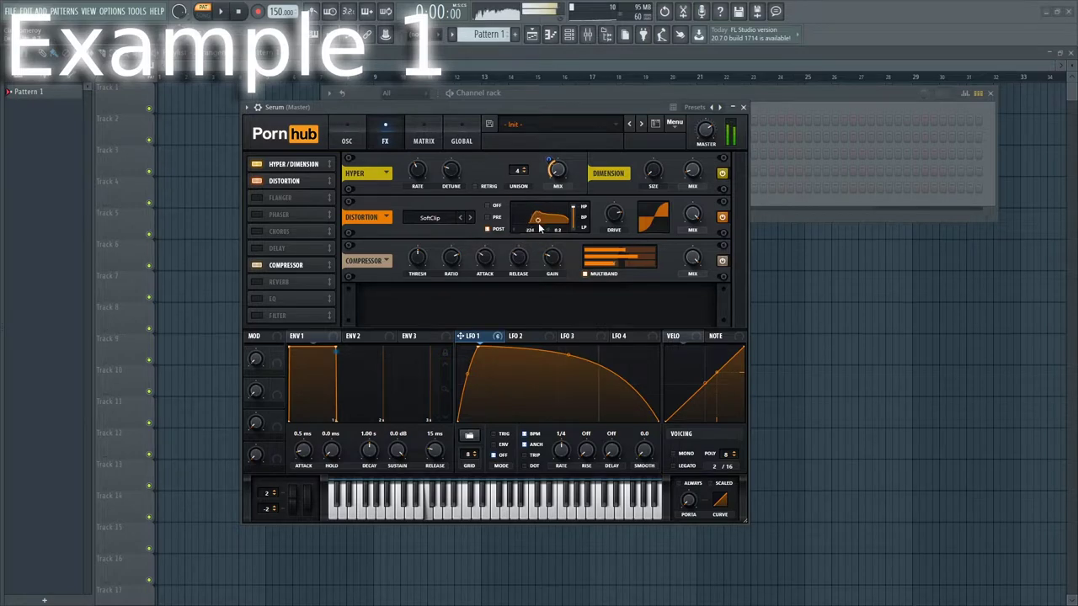
Step: Add a ping-pong delay with both times at 1/256 and modulate its feedback with LFO 1
left_click(257, 247)
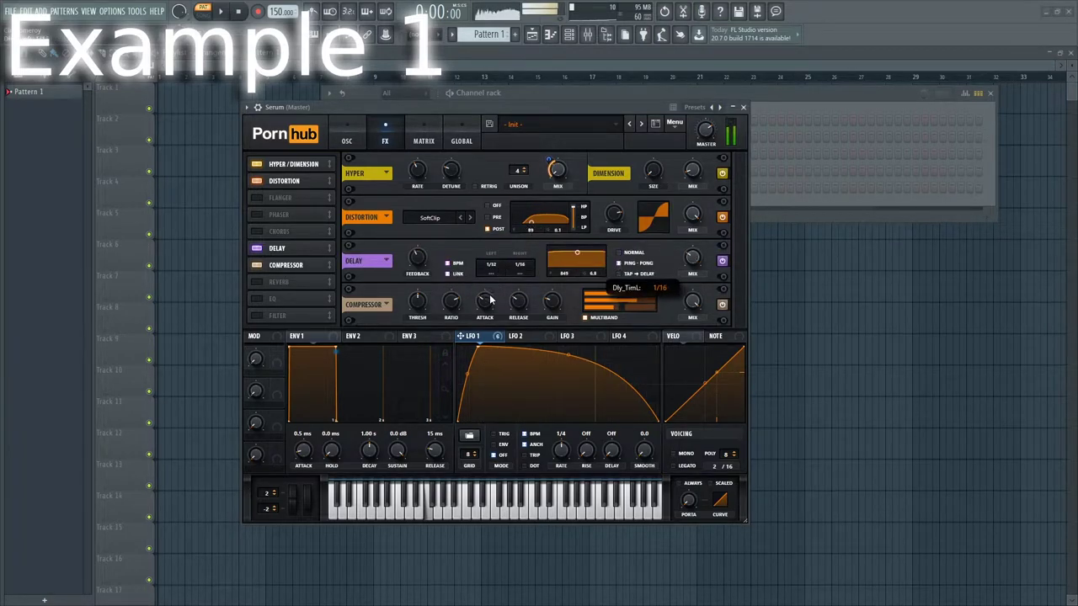
left_click_drag(462, 335, 415, 257)
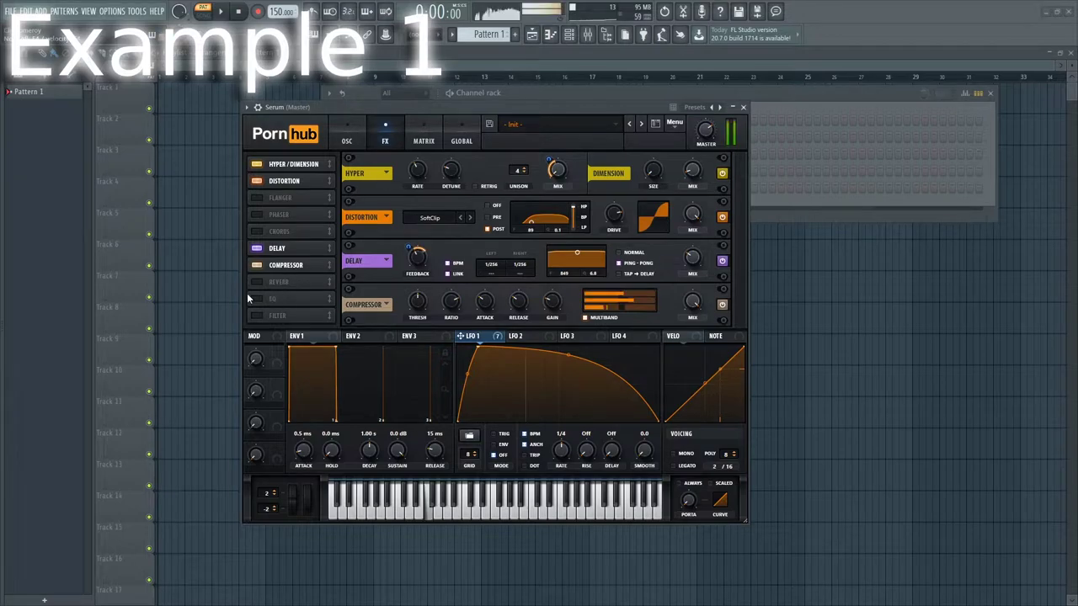
Step: Add an EQ with a low-cut band and a 6.3 dB high peak band, modulating their frequencies with LFO 1 by about 40 and -17
left_click(283, 301)
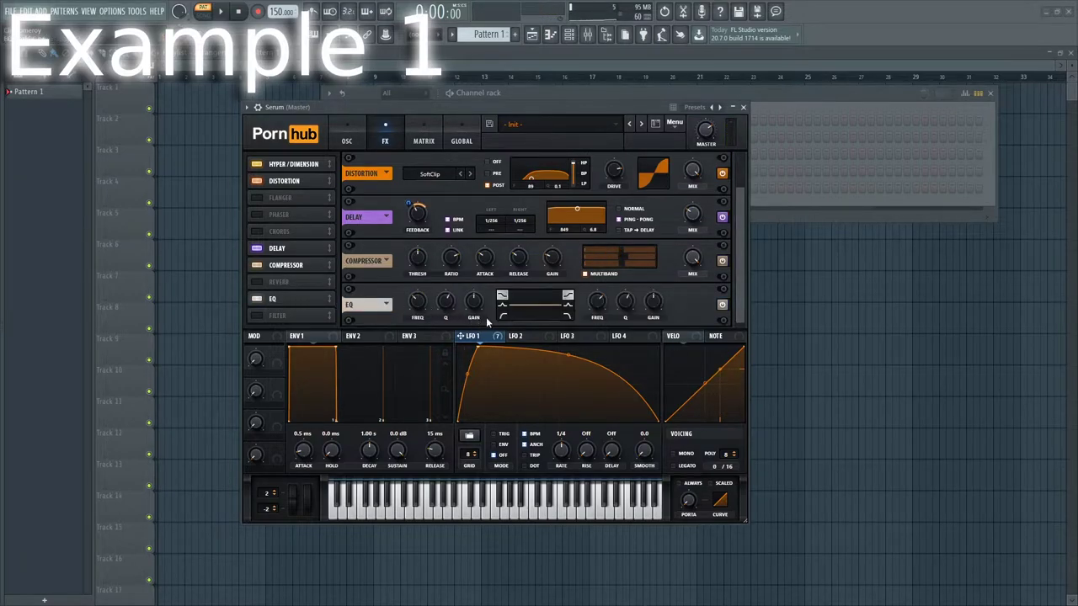
left_click(504, 317)
left_click_drag(463, 335, 409, 310)
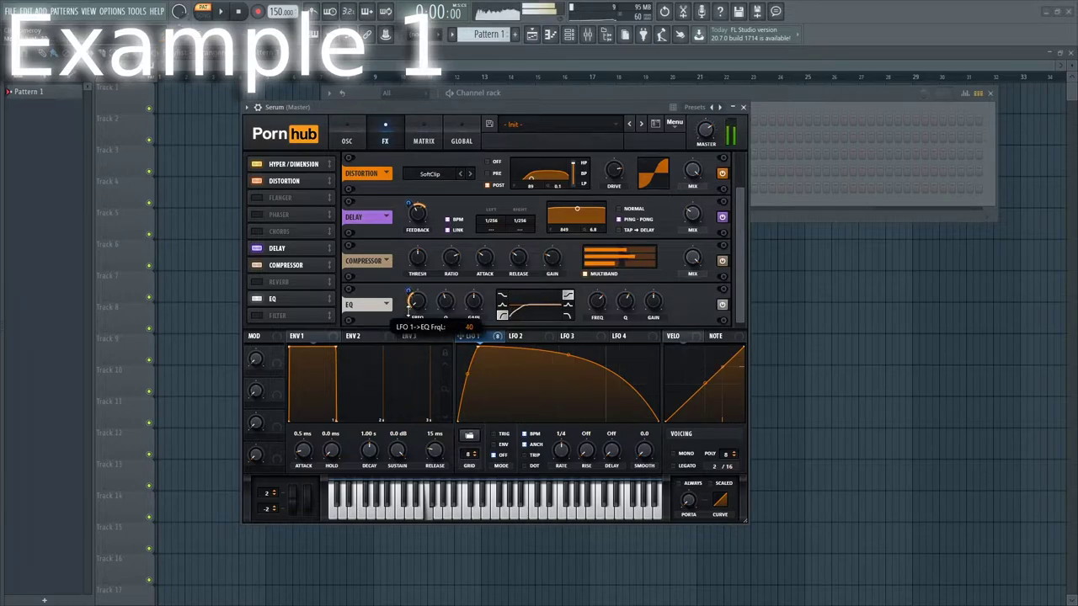
left_click(570, 311)
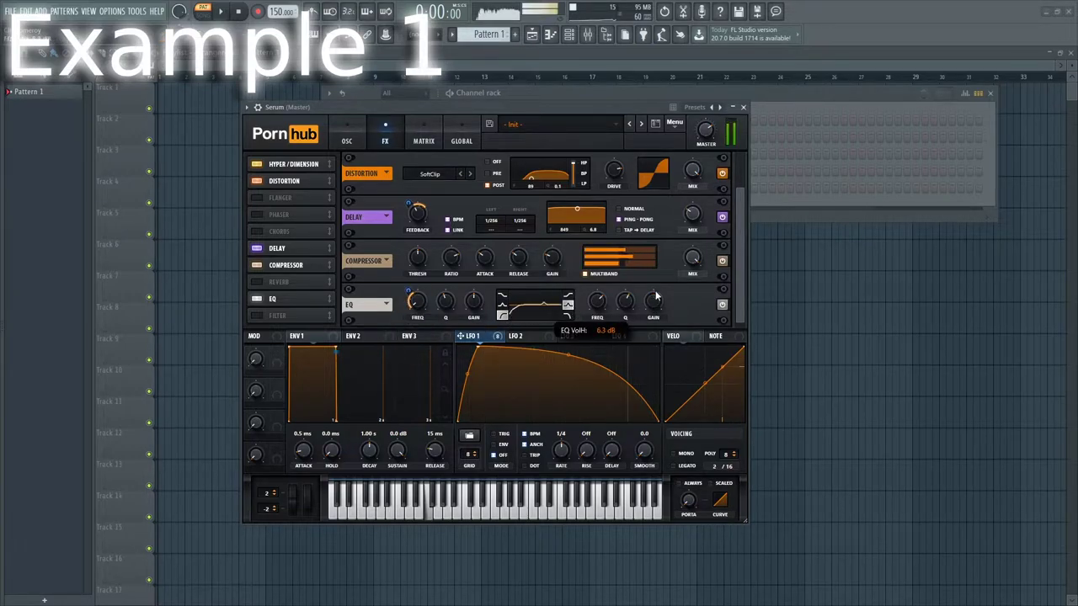
left_click_drag(597, 302, 585, 331)
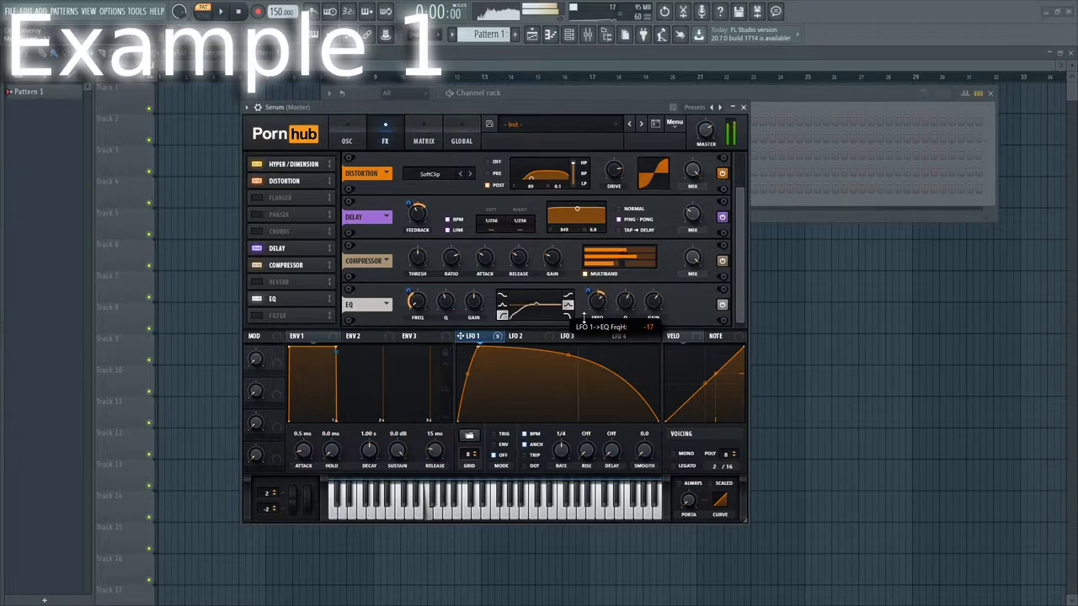
left_click(258, 316)
left_click(433, 306)
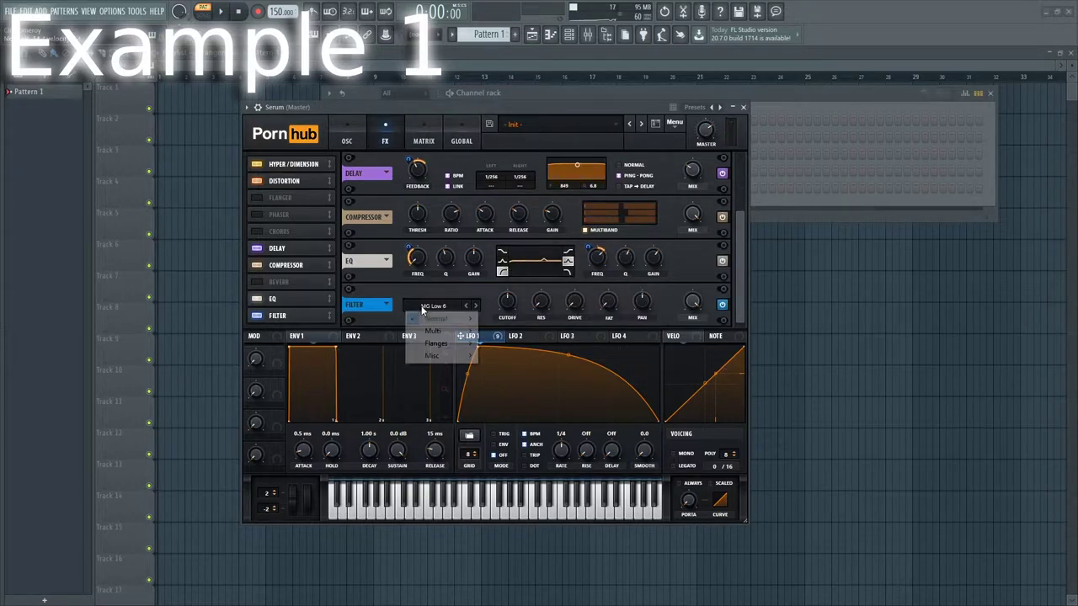
mouse_move(449, 335)
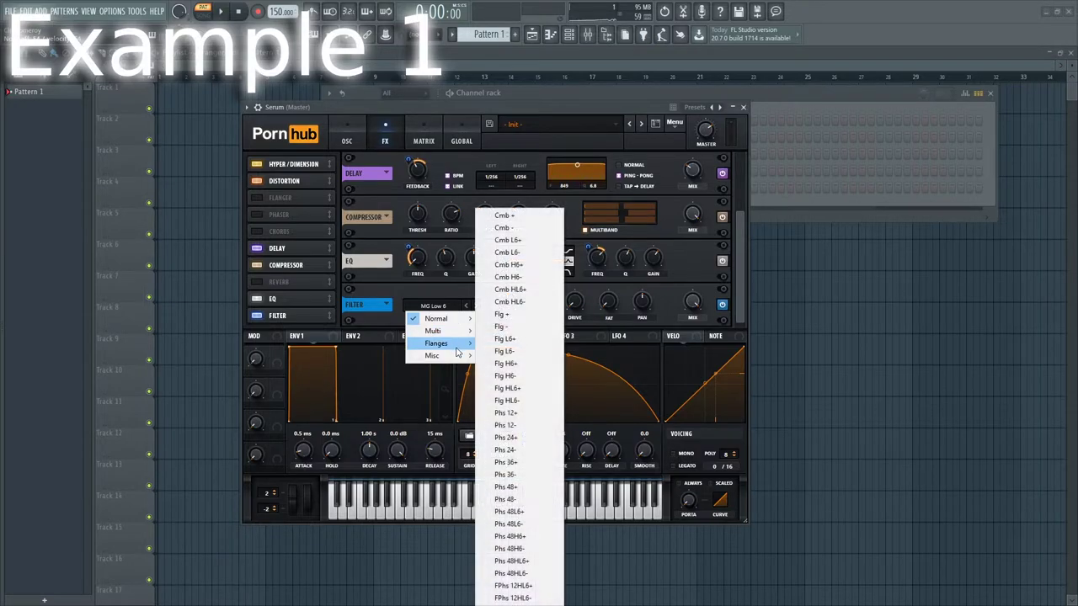
left_click(512, 312)
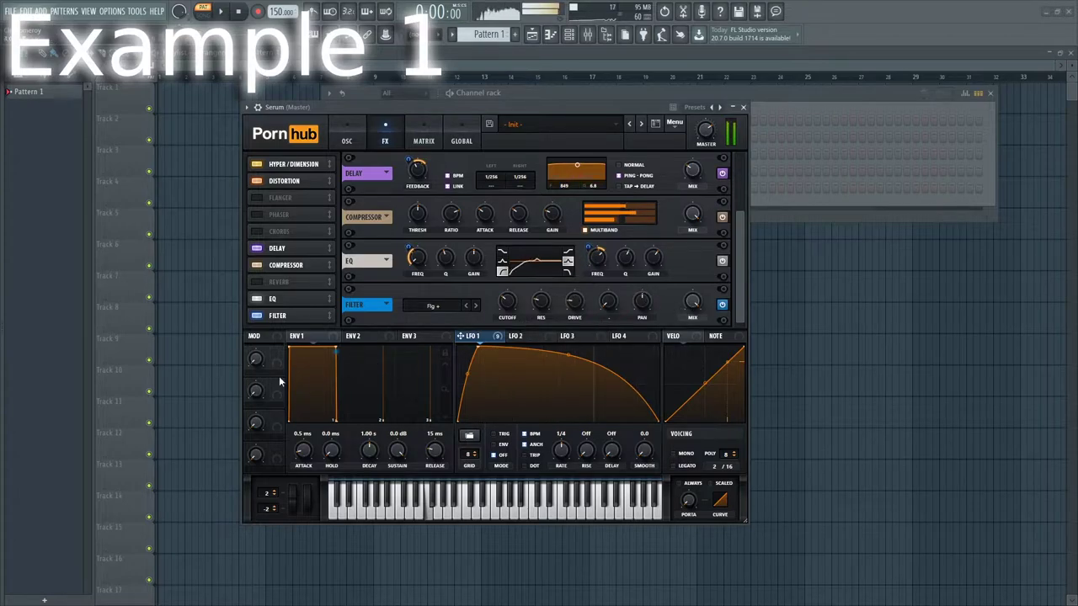
left_click(256, 314)
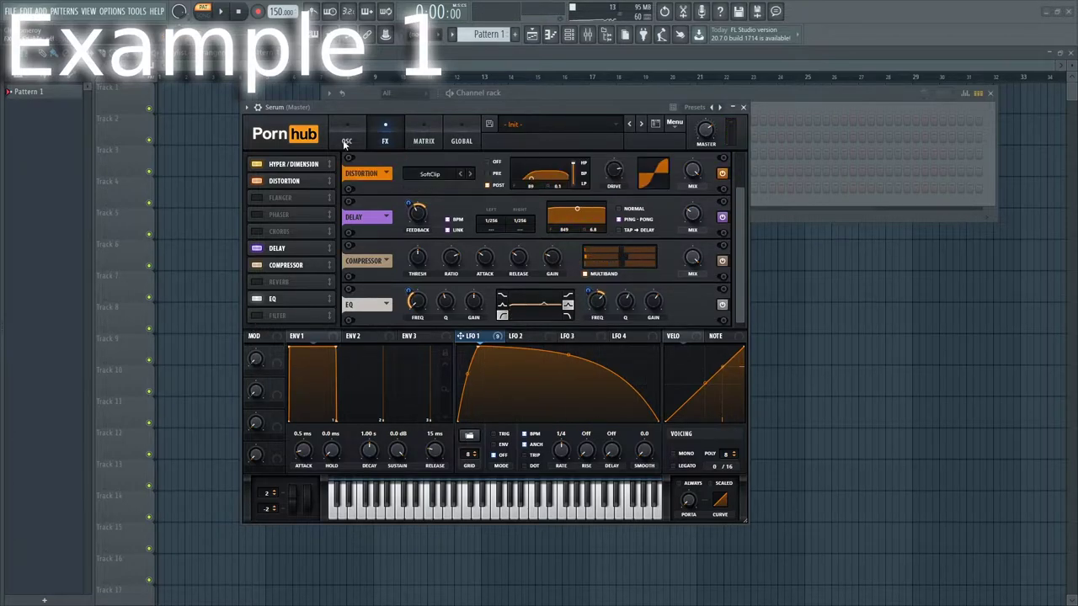
Step: Add a Chorus effect to the effects chain and adjust its low-pass filter
left_click(258, 231)
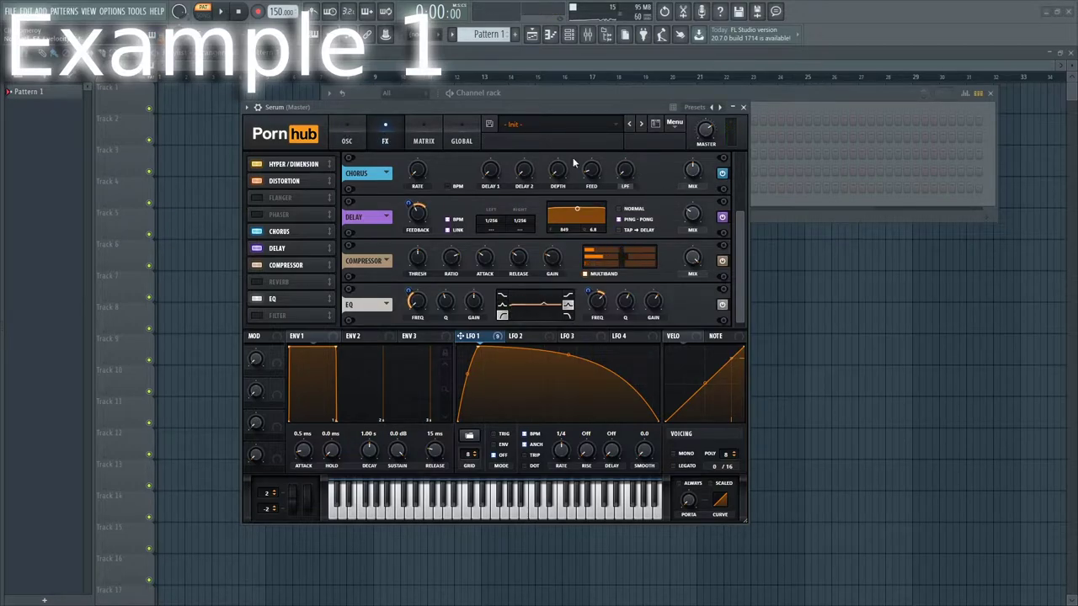
left_click_drag(633, 131, 635, 169)
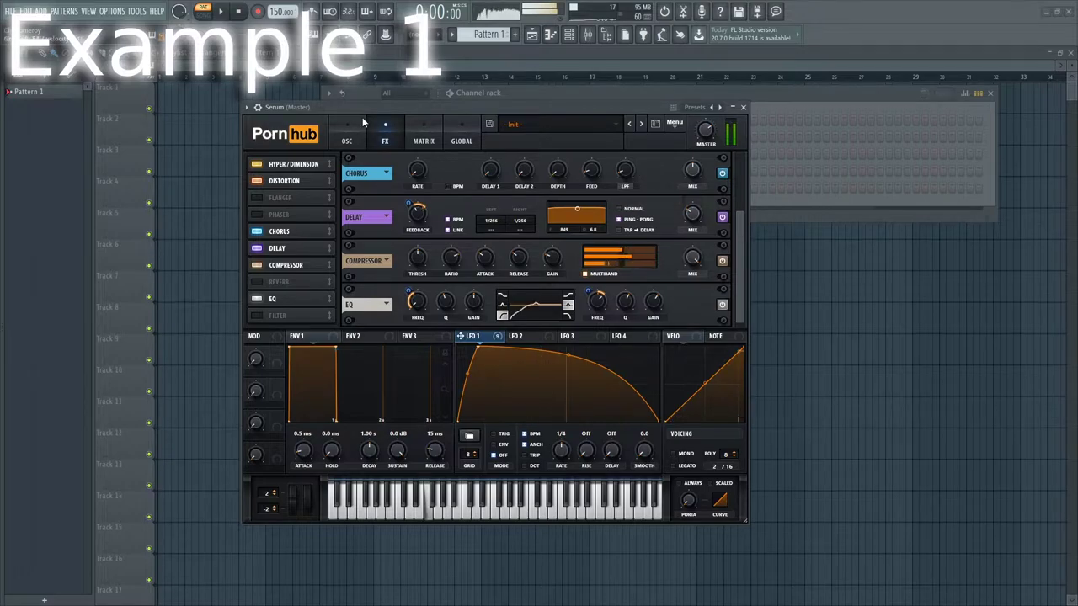
Step: Set LFO 1 to Trig mode and enable the sub oscillator with Direct Out at octave -2
left_click(346, 141)
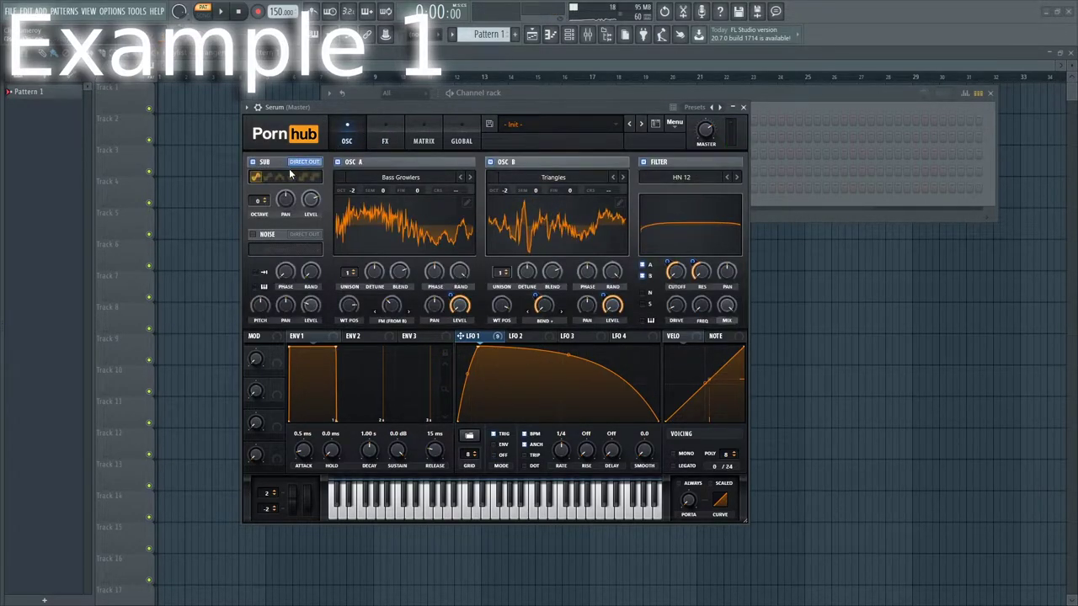
left_click(262, 201)
left_click_drag(264, 212, 262, 212)
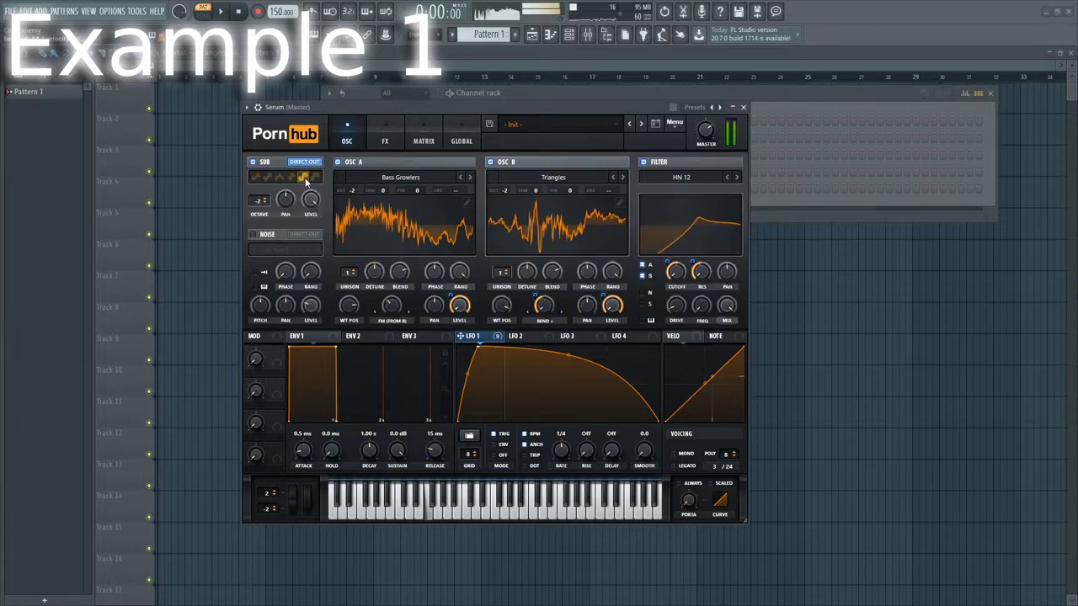
Step: Compare the sub oscillator's waveforms, choose the sine, and adjust Osc A's wavetable position
left_click(266, 179)
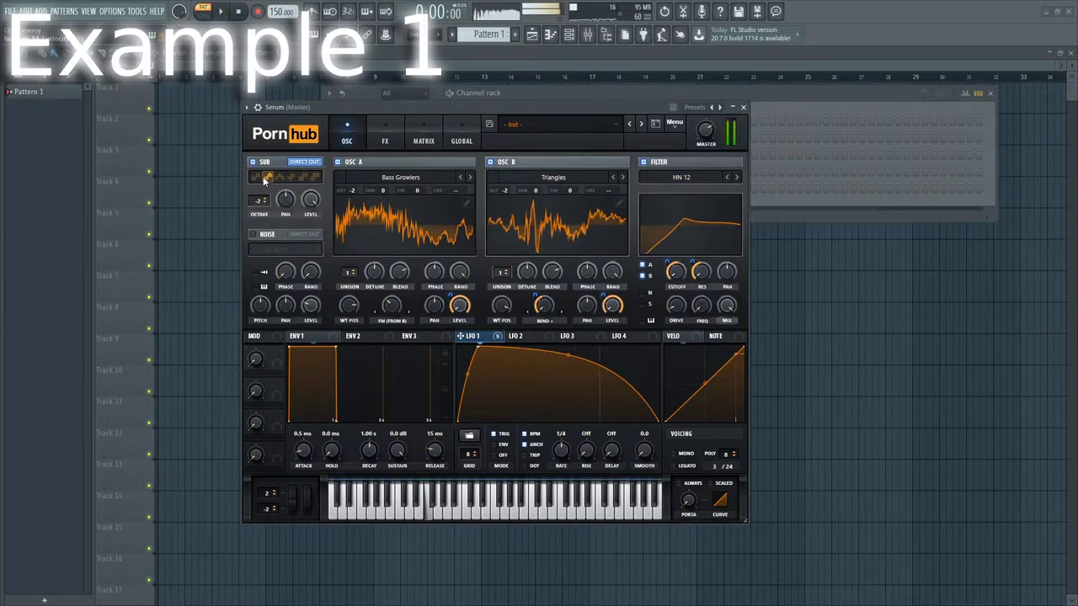
left_click(257, 179)
left_click(267, 179)
left_click(257, 179)
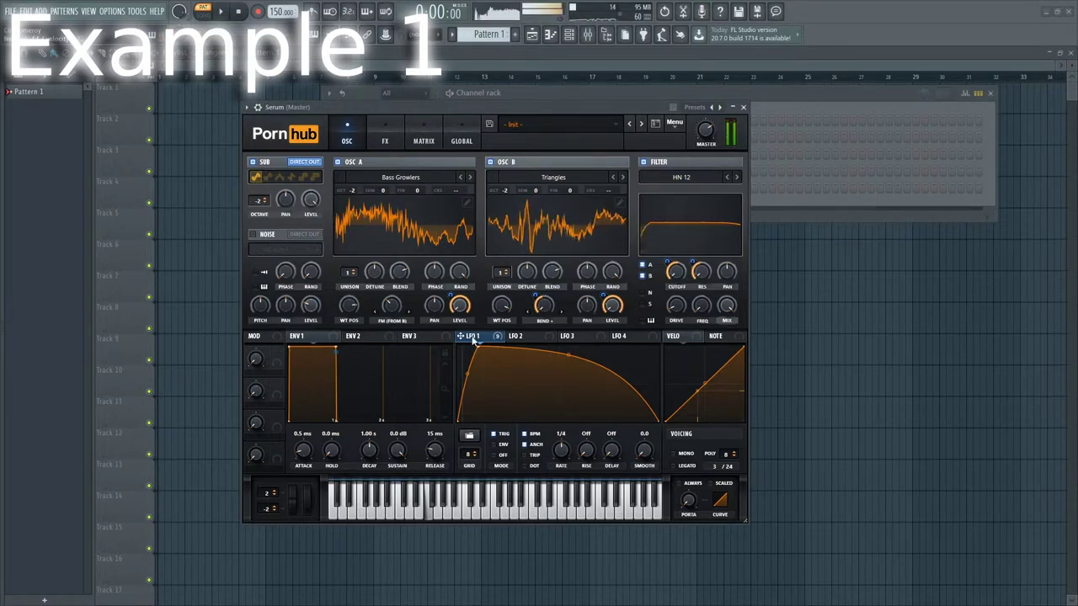
left_click_drag(343, 301, 347, 305)
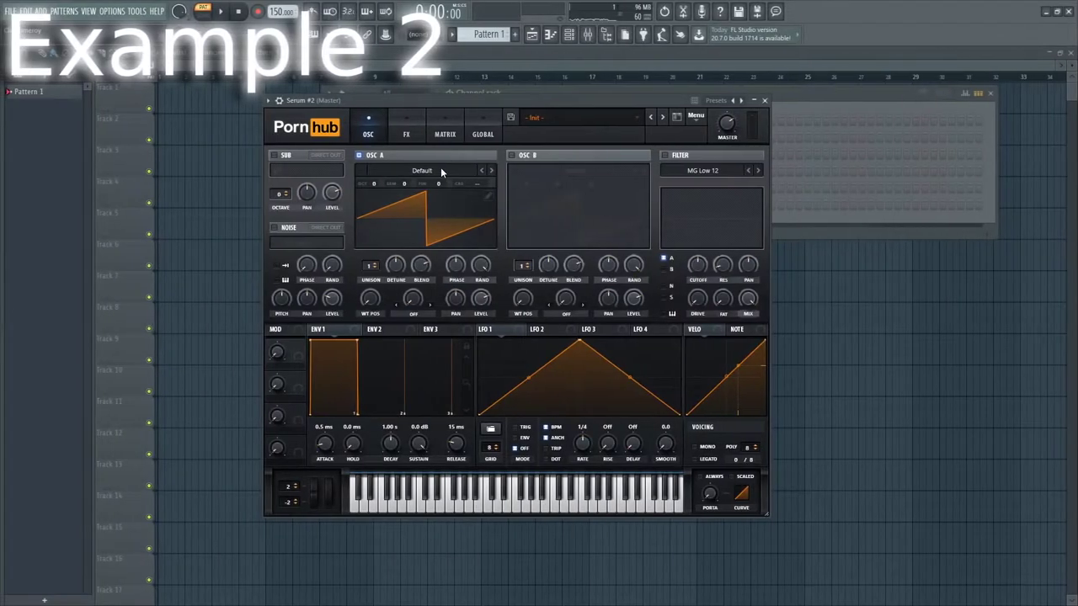
Step: Load the Vulcan Grrrr wavetable into Osc A, lower its octave to -2, and audition its wavetable positions
left_click(440, 171)
mouse_move(628, 196)
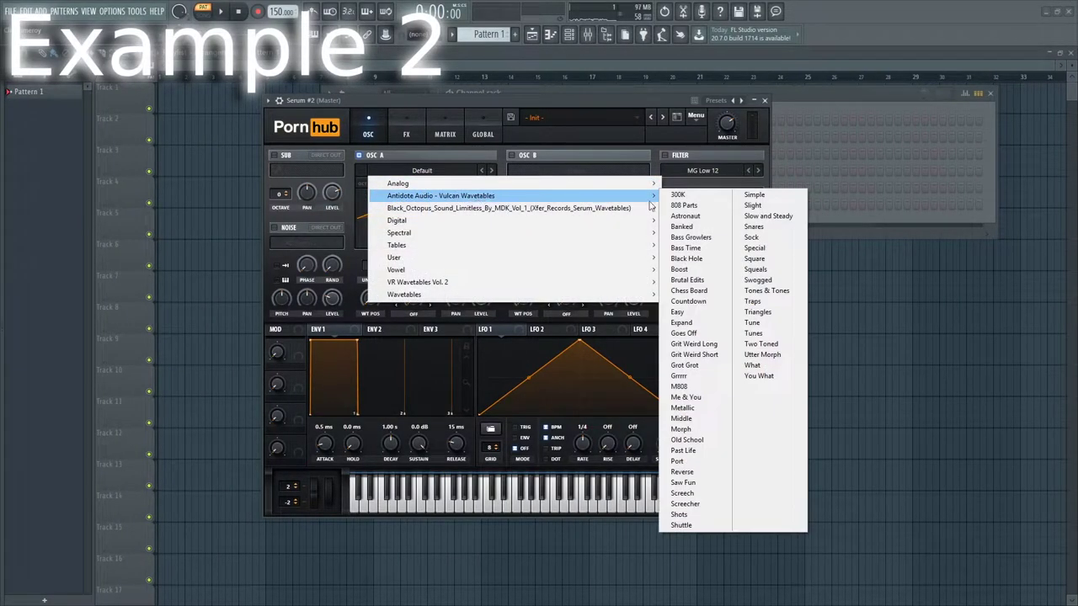
left_click(686, 375)
left_click_drag(371, 183, 371, 225)
left_click_drag(377, 301, 379, 235)
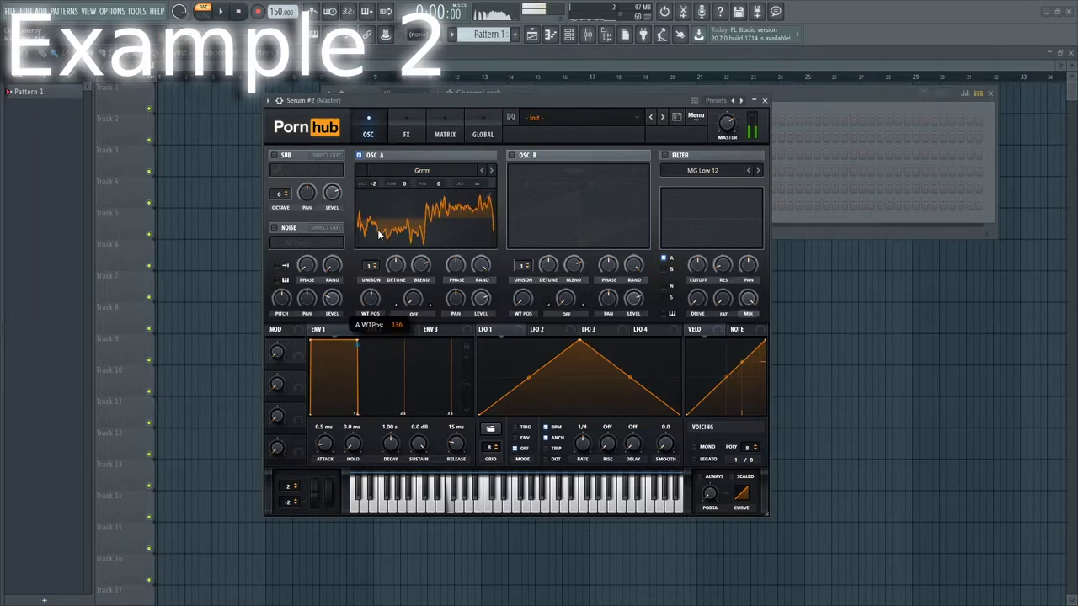
mouse_move(379, 181)
left_mouse_down()
mouse_move(380, 170)
mouse_move(379, 197)
left_mouse_up()
Step: Try the Grot Grot wavetable in Osc A and sweep through its wavetable positions
left_click(482, 170)
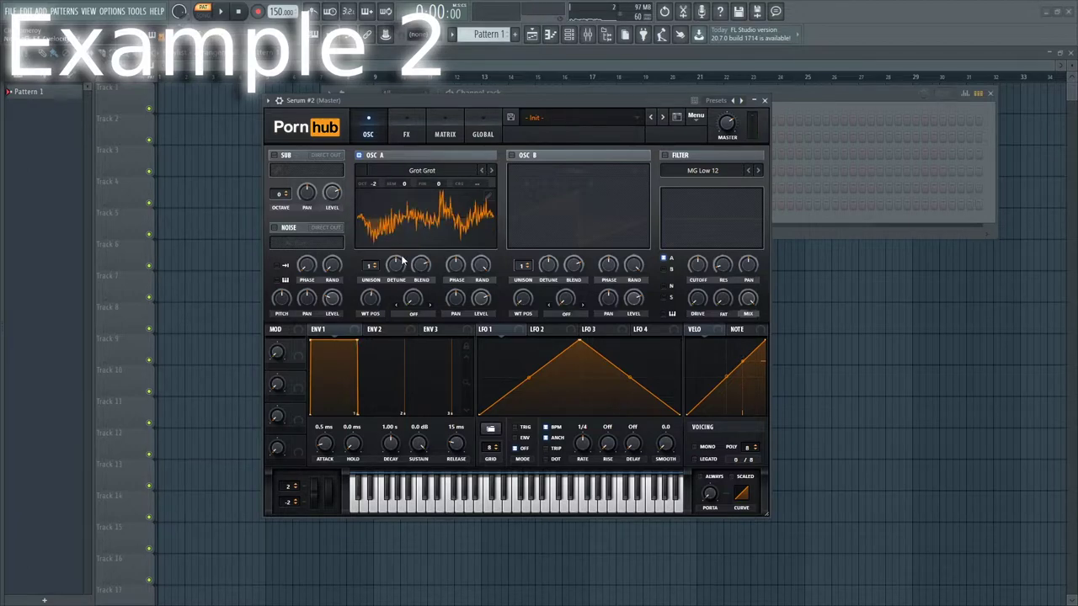
left_click_drag(373, 299, 388, 434)
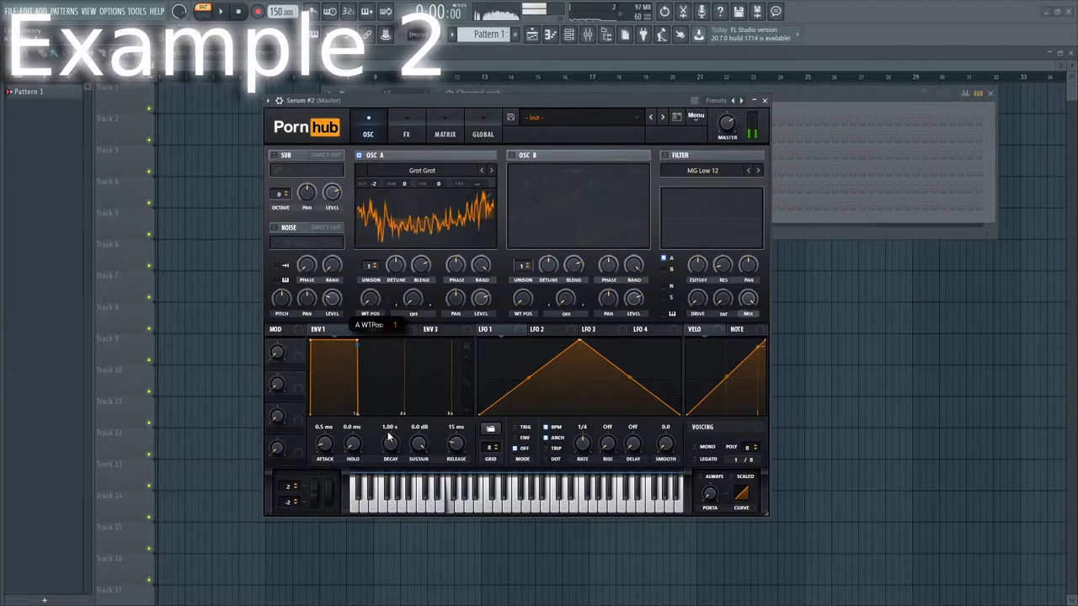
left_click_drag(378, 300, 409, 121)
Step: Load the Vulcan Me & You wavetable into Osc A and adjust its wavetable position
left_click(455, 172)
mouse_move(623, 195)
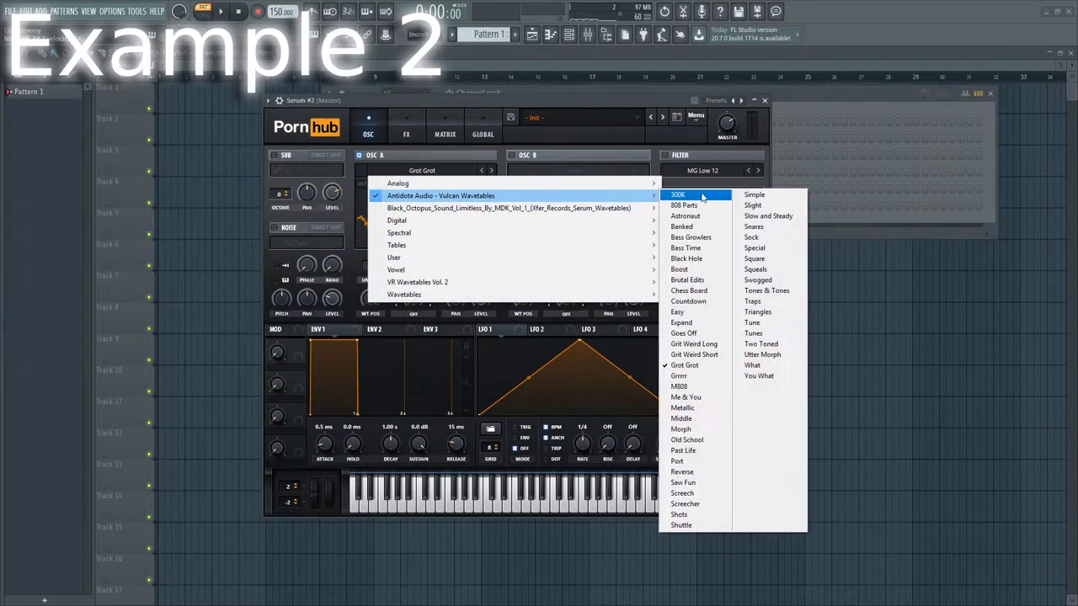
left_click(685, 396)
mouse_move(377, 310)
left_mouse_down()
mouse_move(385, 421)
mouse_move(370, 298)
left_mouse_up()
Step: Enable Osc B and set Osc A's warp mode to FM (from B)
left_click(414, 315)
left_click(525, 152)
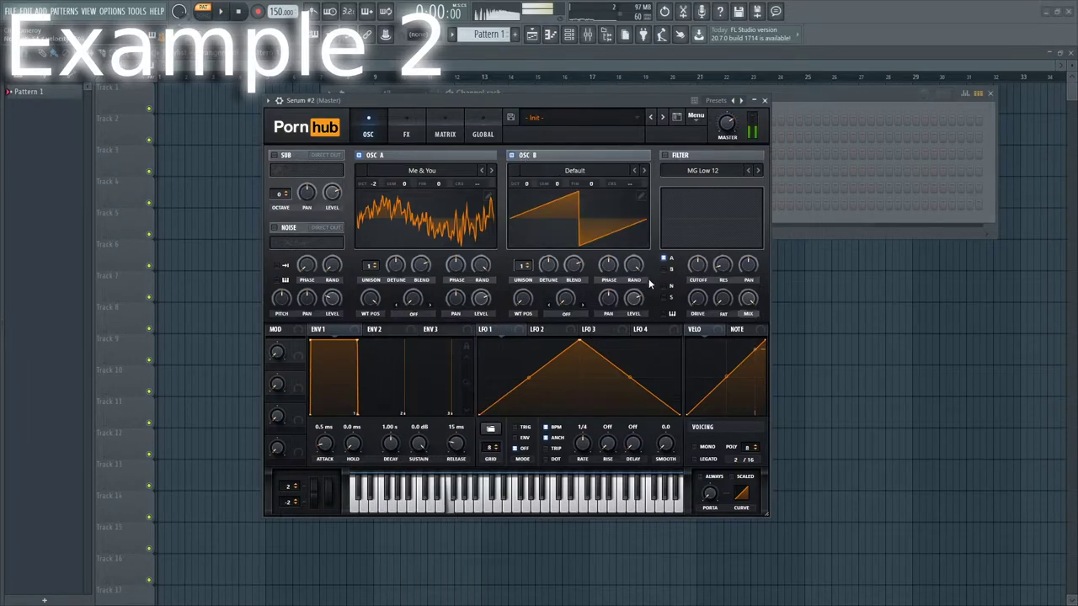
left_click(421, 319)
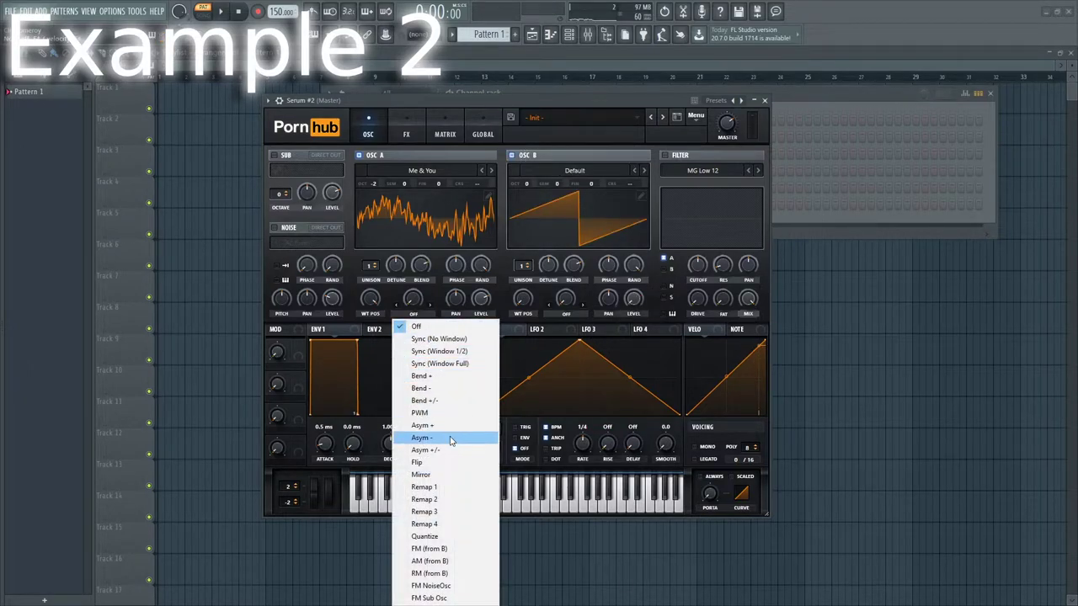
left_click(428, 548)
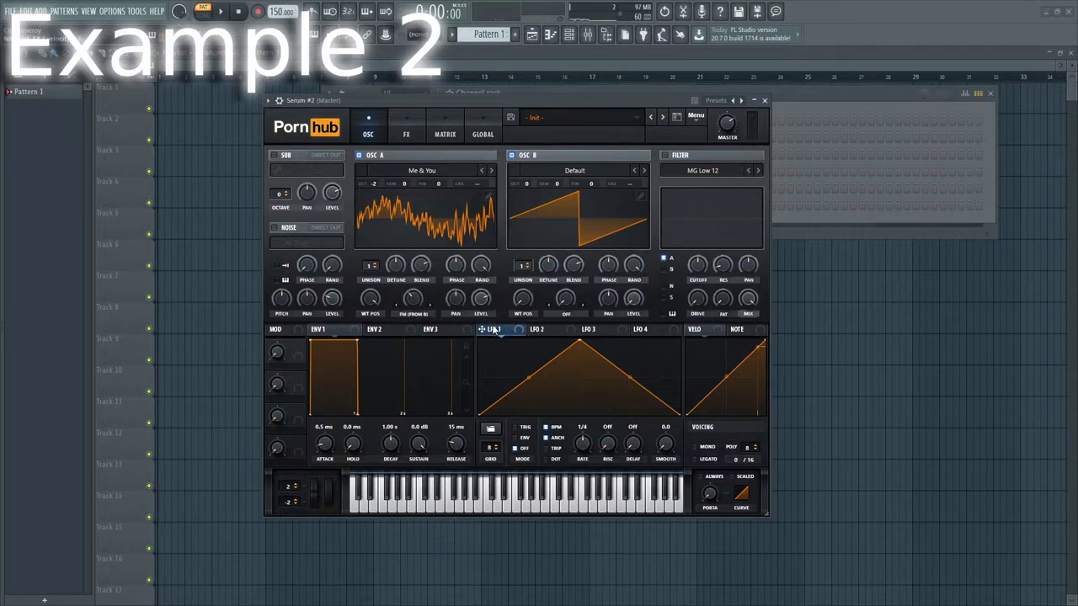
Step: Shape LFO 1 with an early peak and a convex fall, in Trig mode at a 1/8 triplet rate, modulating Osc A's level
left_click_drag(581, 345, 510, 340)
left_click_drag(605, 387, 604, 362)
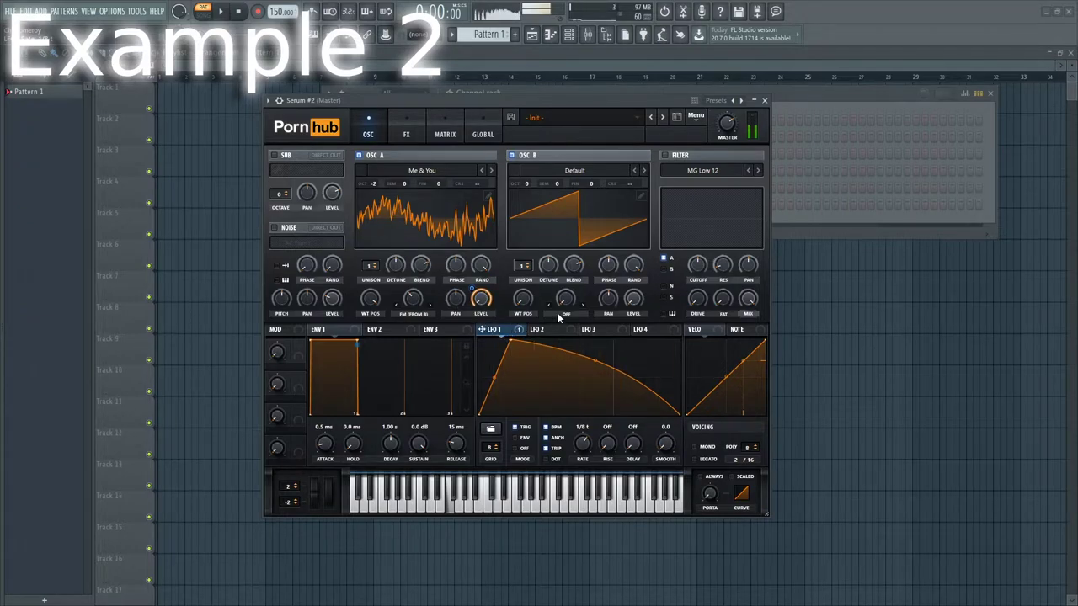
Step: Set Osc B's warp mode to Bend + and modulate the warp amount with LFO 1 at 45
left_click(557, 317)
left_click(601, 377)
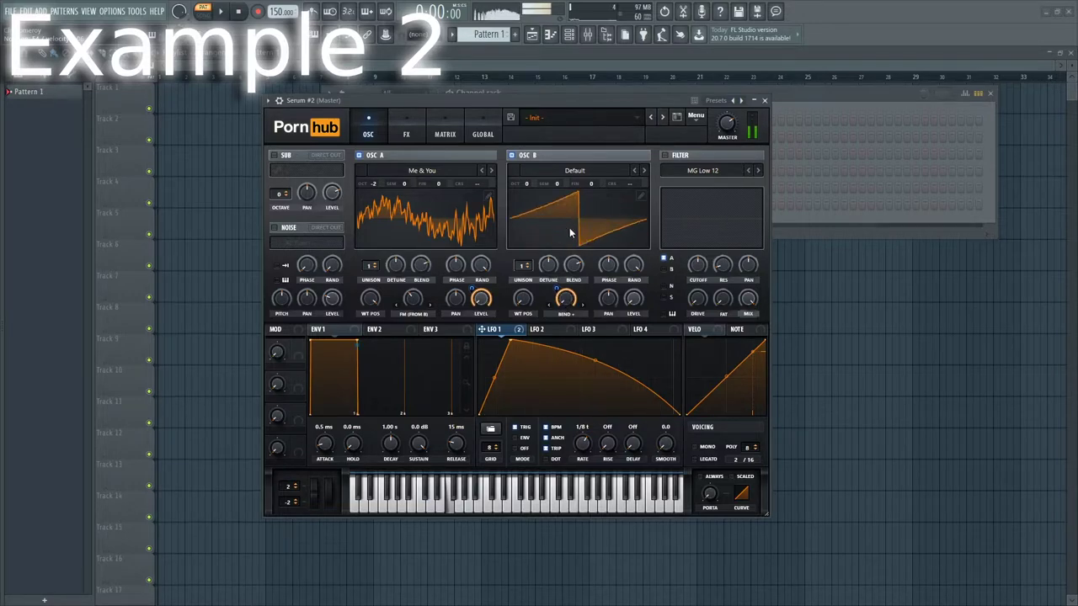
left_click_drag(558, 291, 559, 312)
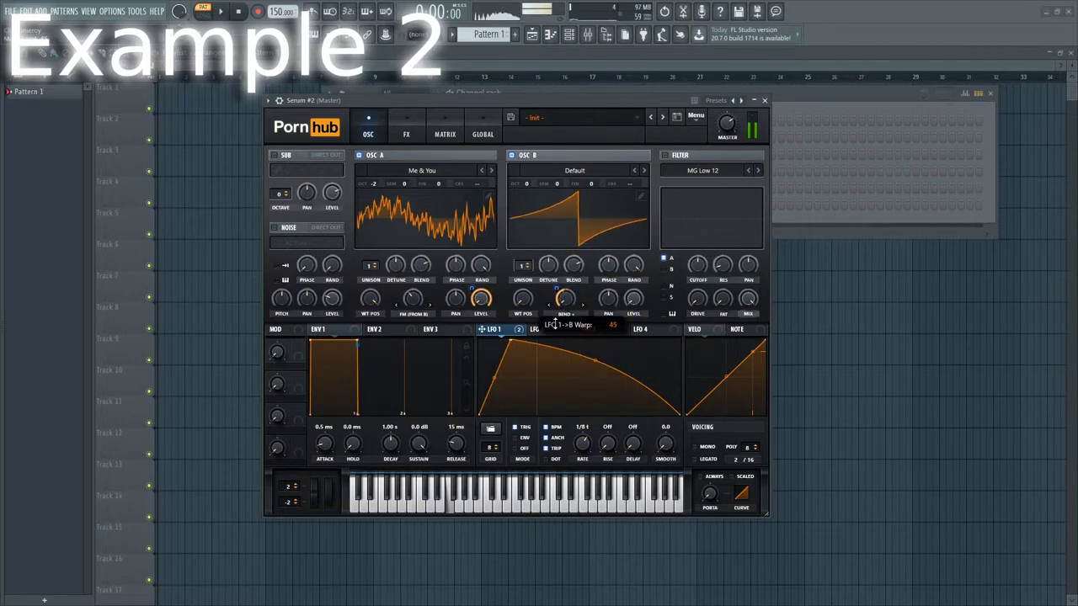
Step: Enable the filter for Osc A and Osc B and set its type to Multi HN 12
left_click(664, 156)
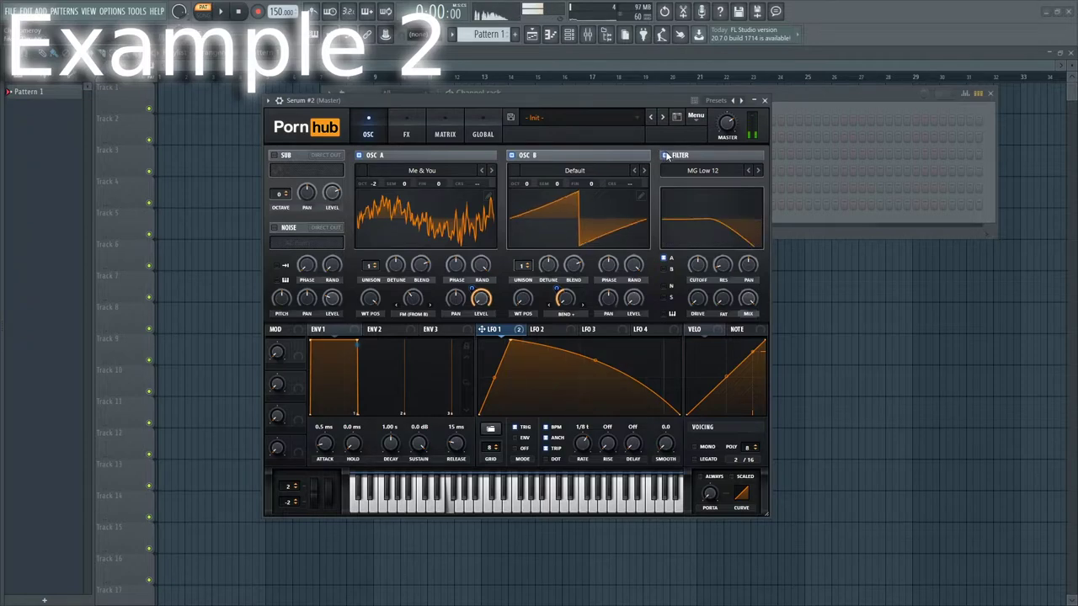
left_click(702, 171)
mouse_move(699, 195)
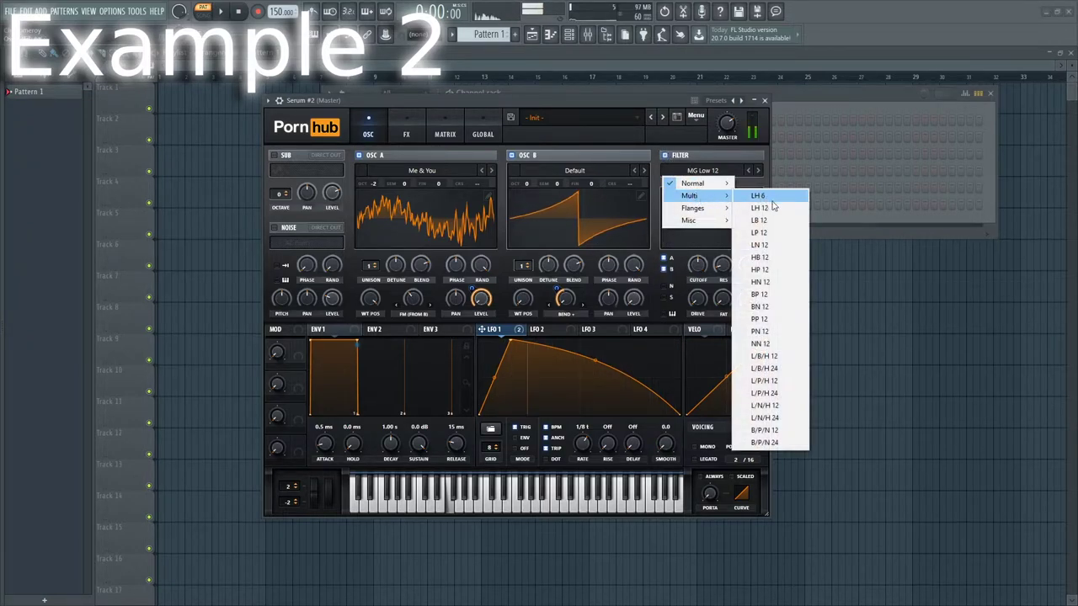
left_click(773, 283)
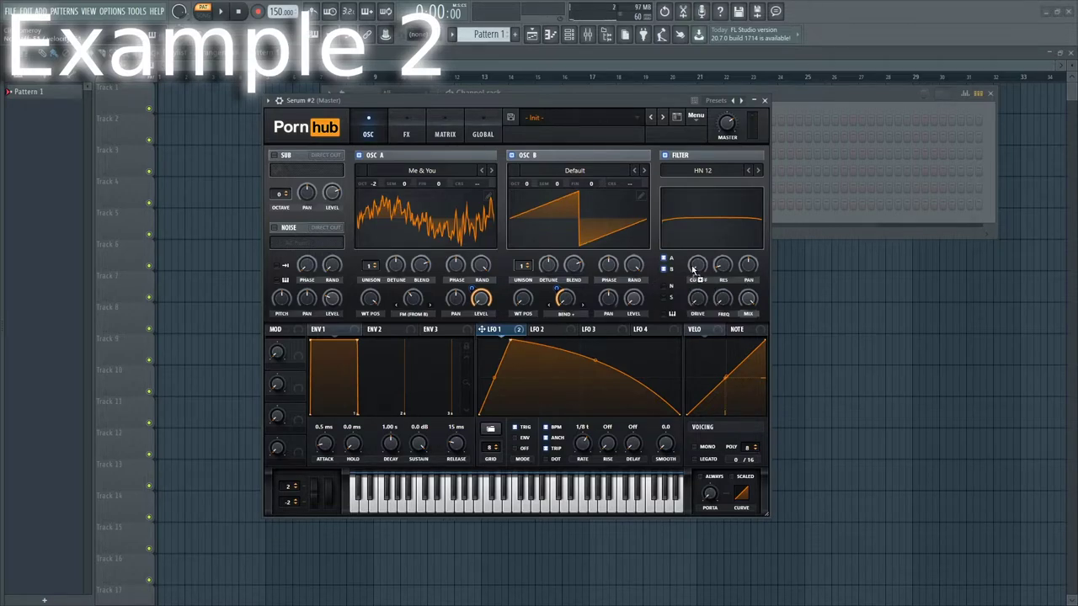
Step: Modulate the filter's cutoff and resonance with LFO 1, and set the LFO rate to 1/4
left_click_drag(689, 255, 692, 291)
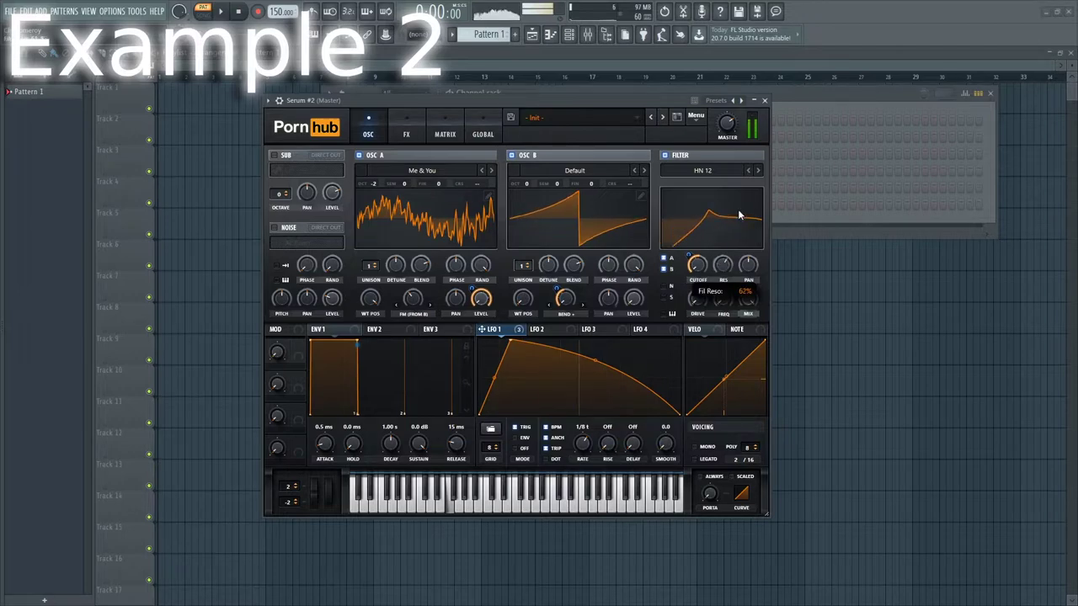
left_click_drag(506, 330, 712, 291)
left_click_drag(582, 444, 579, 461)
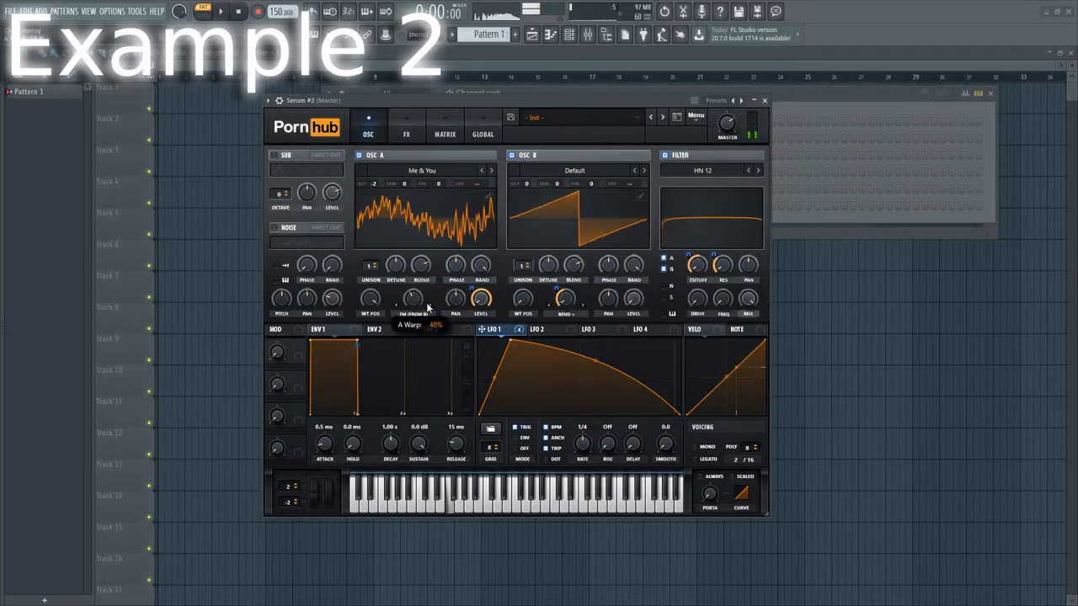
Step: Audition Osc A's wavetable position on Me & You and lower its FM warp to 0%
left_click(422, 170)
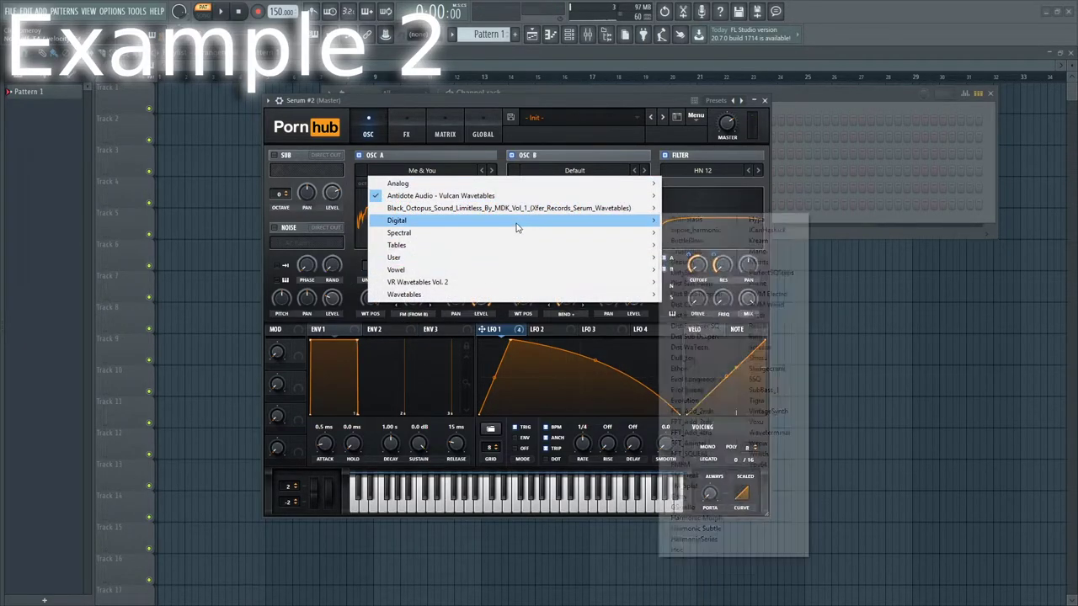
left_click(368, 310)
left_click_drag(368, 310, 383, 352)
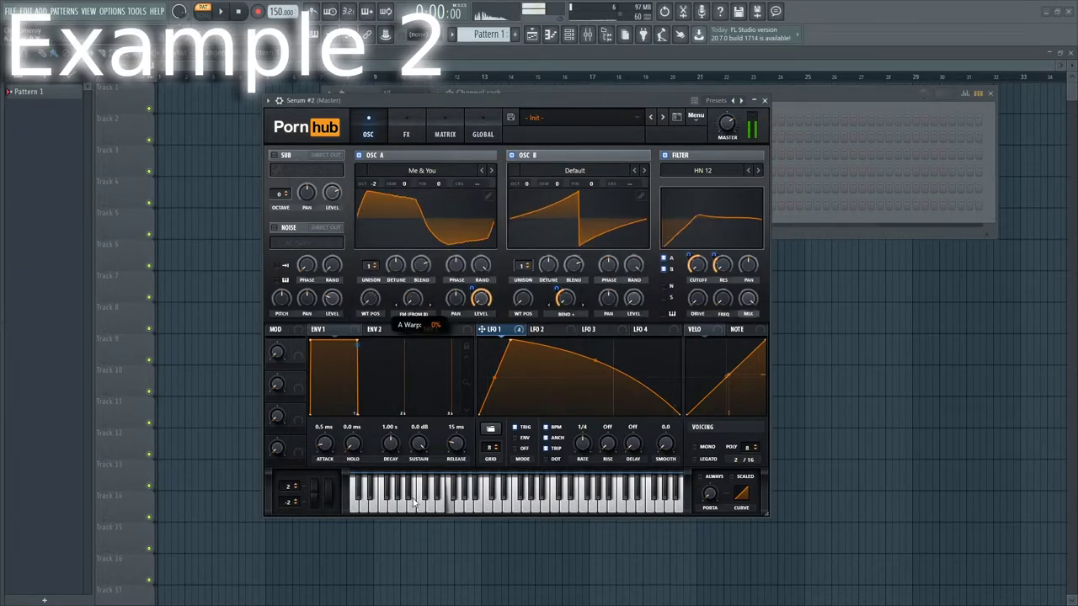
Step: Try the Metallic wavetable in Osc A, auditioning its wavetable position and FM warp amount
left_click(488, 171)
left_click(490, 170)
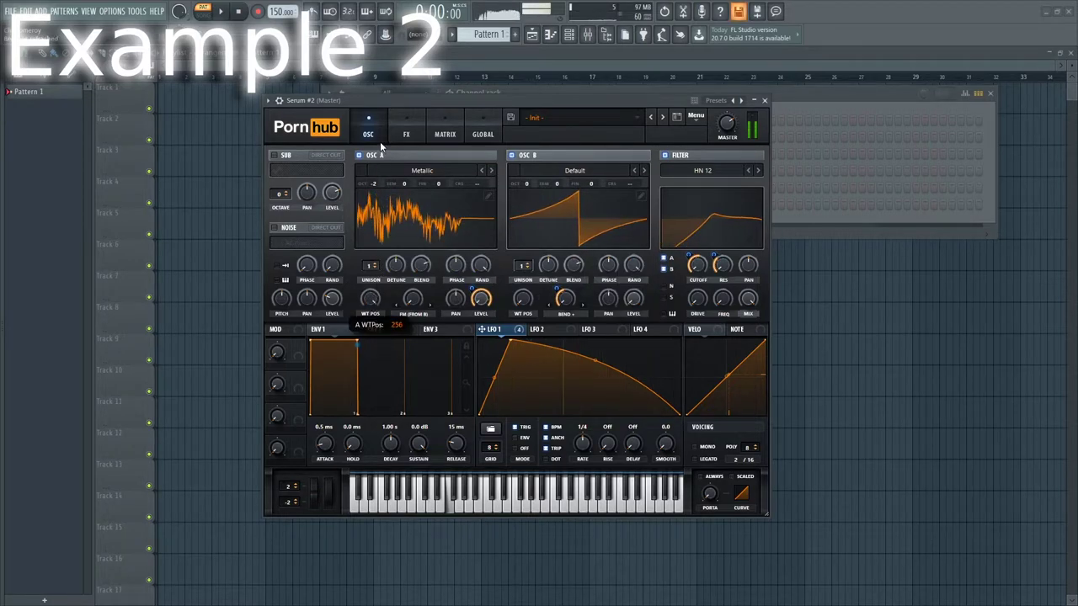
left_click_drag(399, 258, 398, 235)
left_click_drag(411, 296, 411, 314)
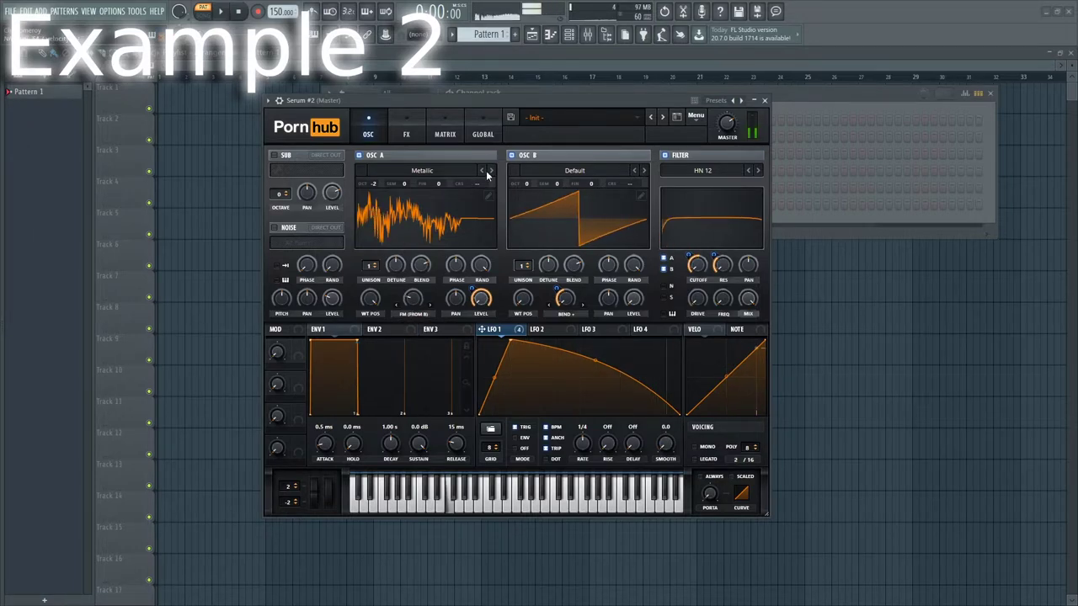
Step: Switch Osc A to the Middle wavetable and set LFO 1's rate to 1/16
left_click(492, 172)
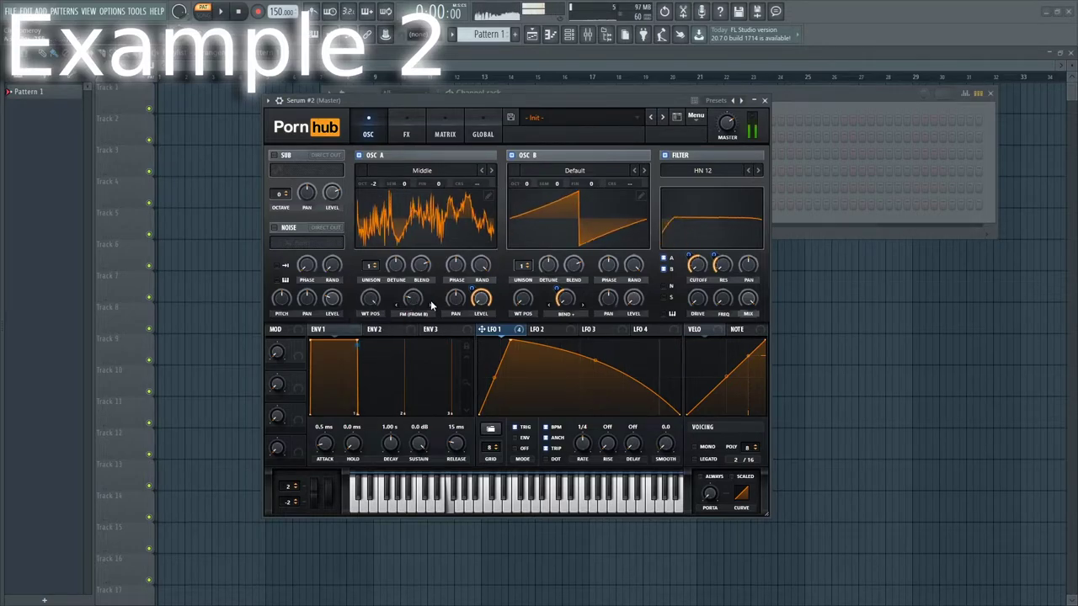
left_click_drag(588, 453, 593, 437)
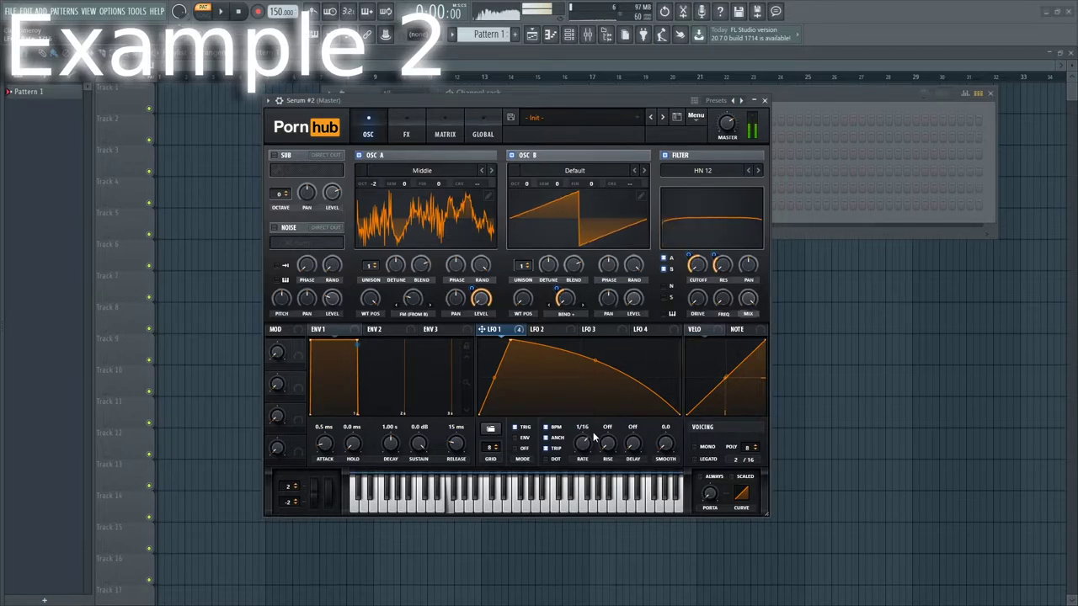
Step: Try the Bass Growlers wavetable in Osc A with its wavetable position at about 182
left_click(442, 172)
mouse_move(648, 196)
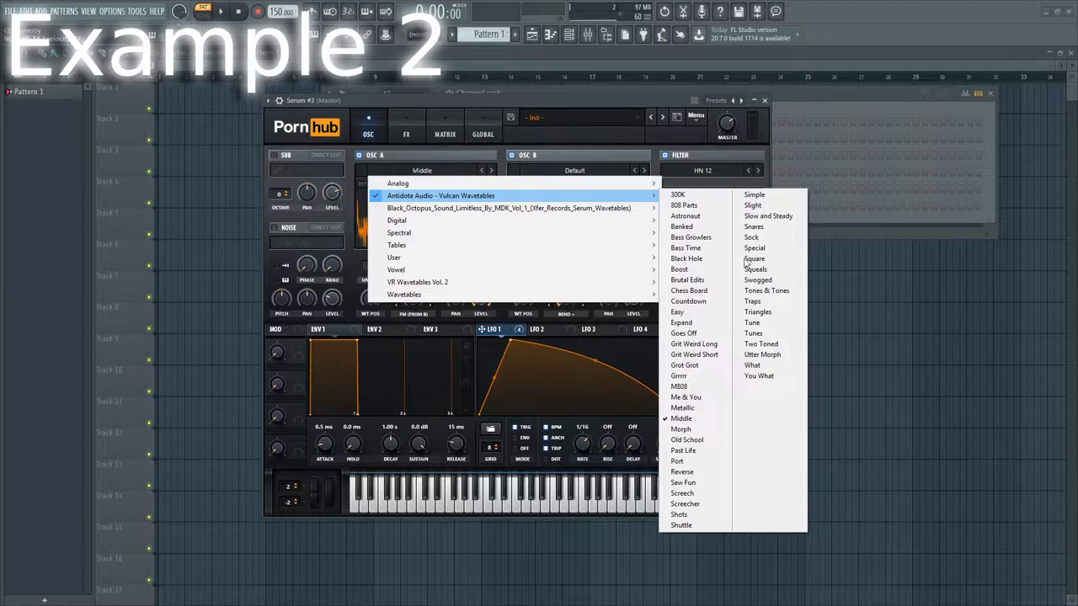
left_click(691, 237)
left_click_drag(371, 306, 369, 339)
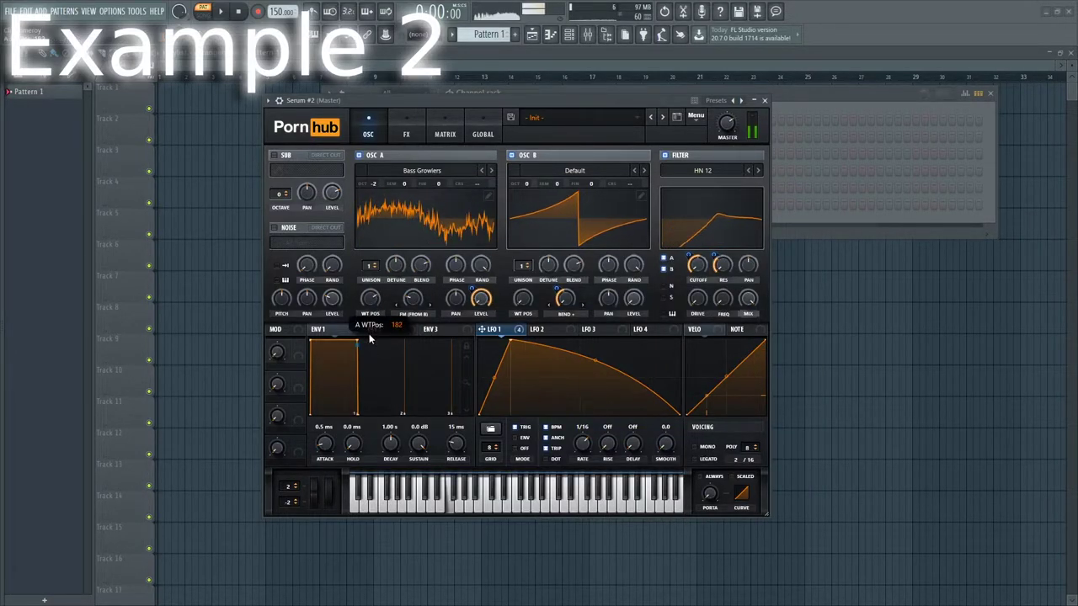
Step: Load the Vulcan 300K wavetable into Osc A and audition its wavetable position and FM warp amount
left_click(422, 170)
mouse_move(648, 195)
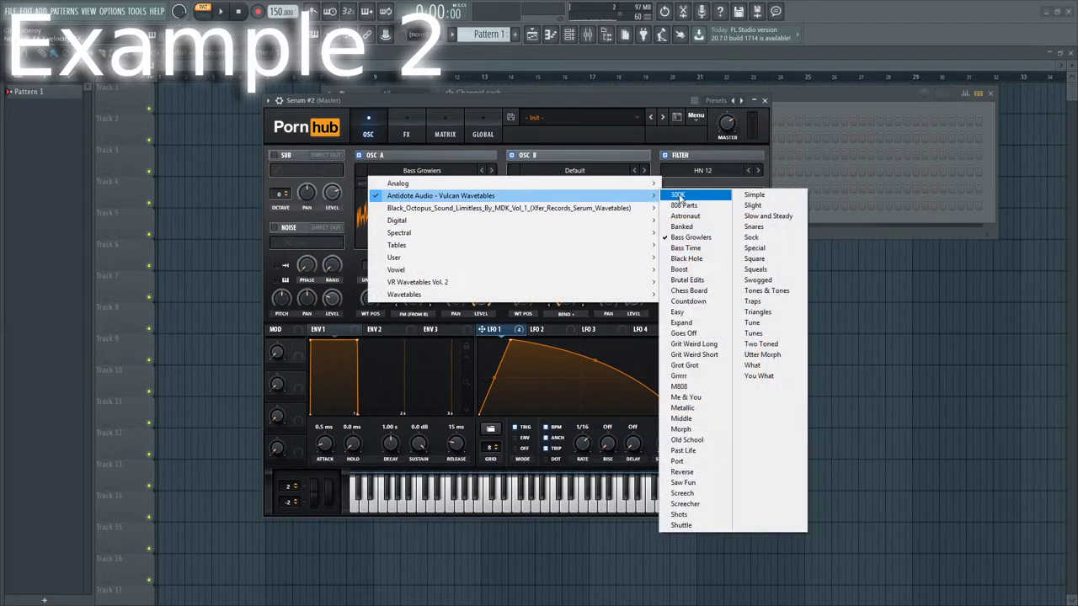
left_click(712, 197)
left_click_drag(371, 298, 413, 153)
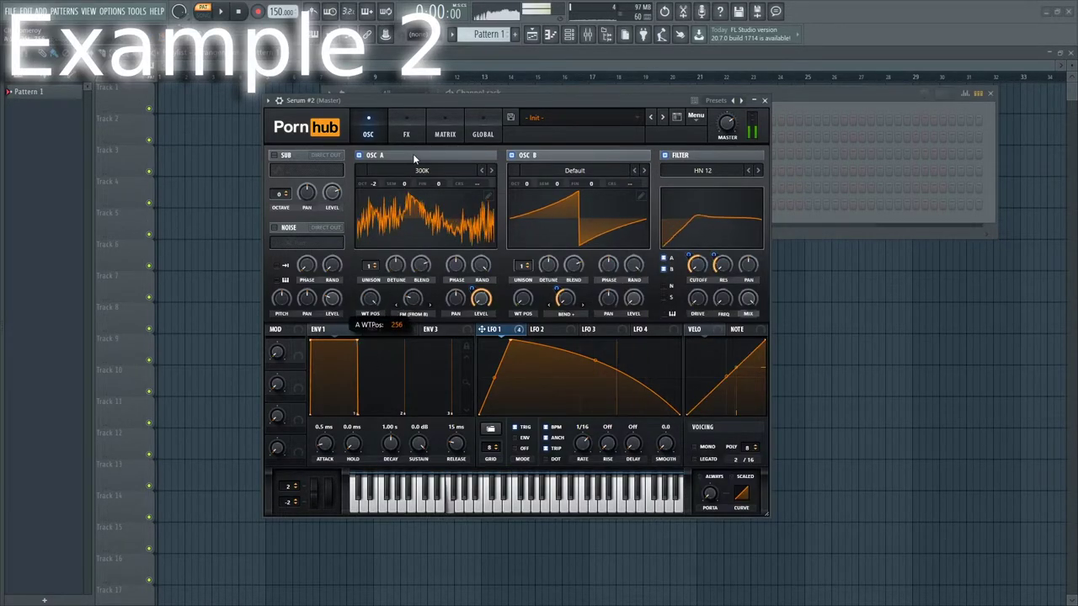
left_click_drag(398, 227, 387, 281)
mouse_move(418, 306)
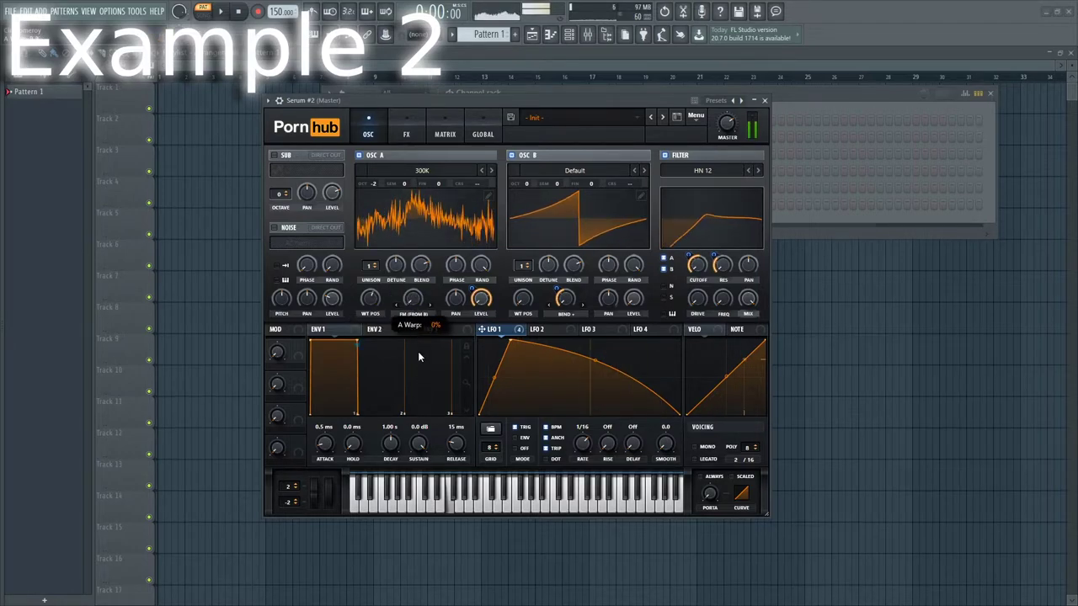
Step: Adjust LFO 1's modulation of Osc B's Bend + warp and load the Vulcan Boost wavetable into Osc B
left_click_drag(561, 282, 564, 297)
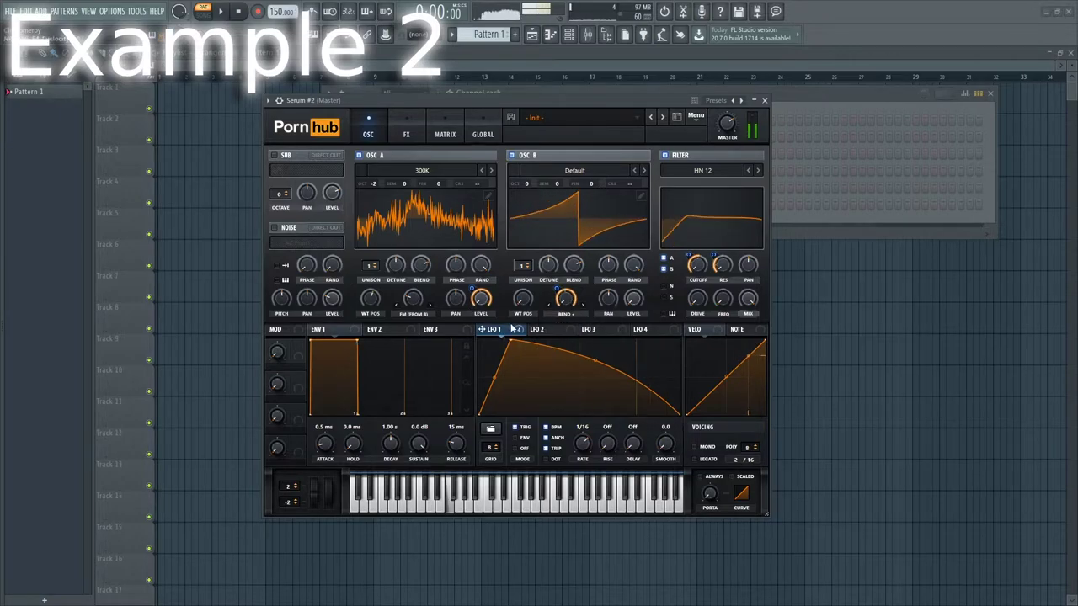
mouse_move(523, 298)
left_click(574, 170)
mouse_move(593, 196)
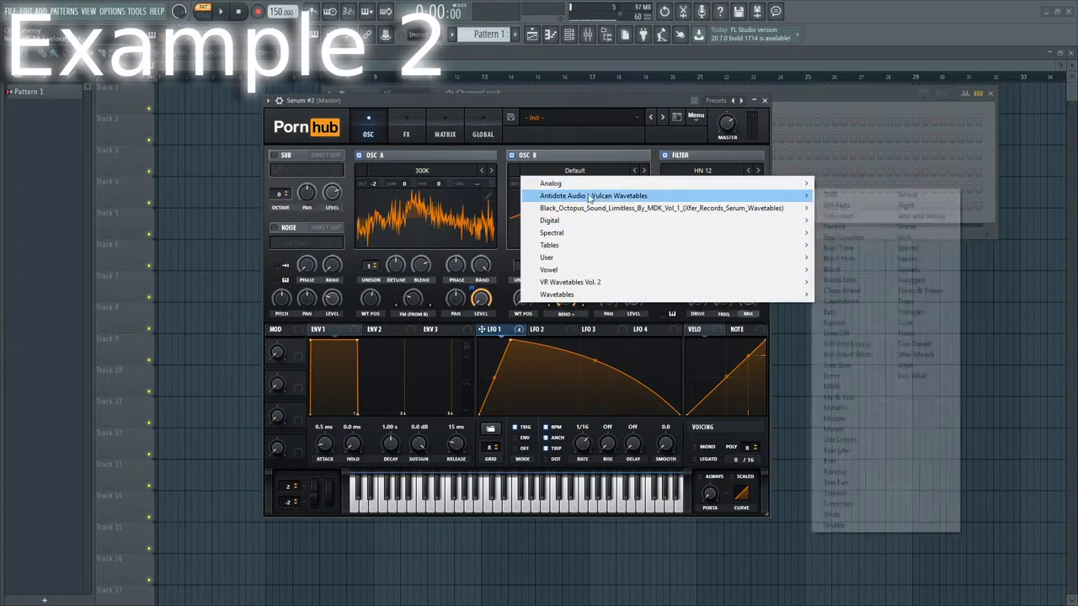
left_click(832, 270)
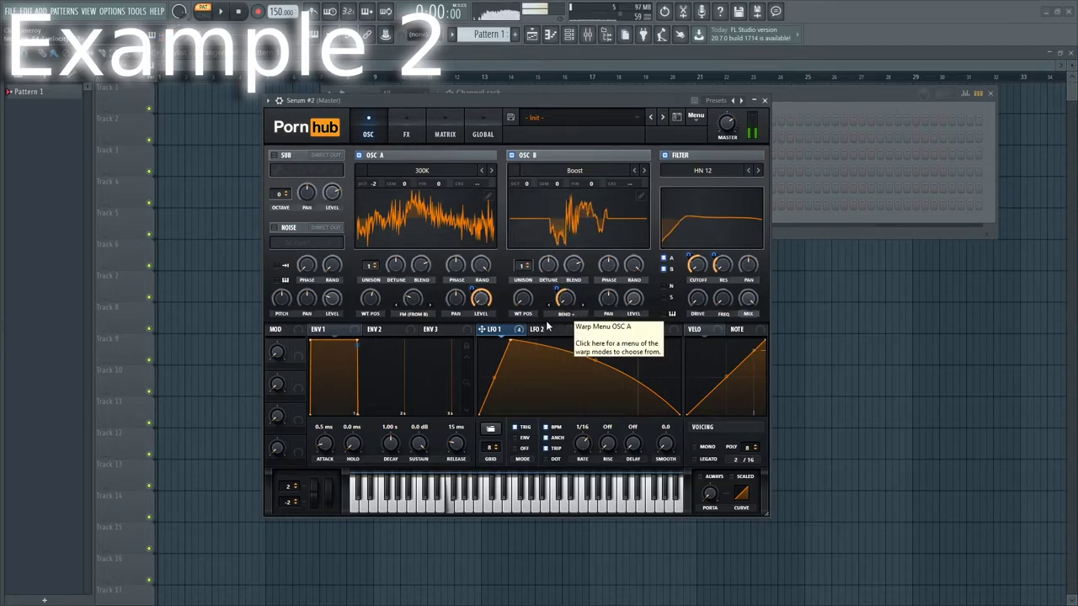
Step: Add a multiband Compressor and a Hyper/Dimension effect, with LFO 1 modulating the Hyper mix and the Dimension mix at 5%
left_click(397, 132)
left_click(277, 258)
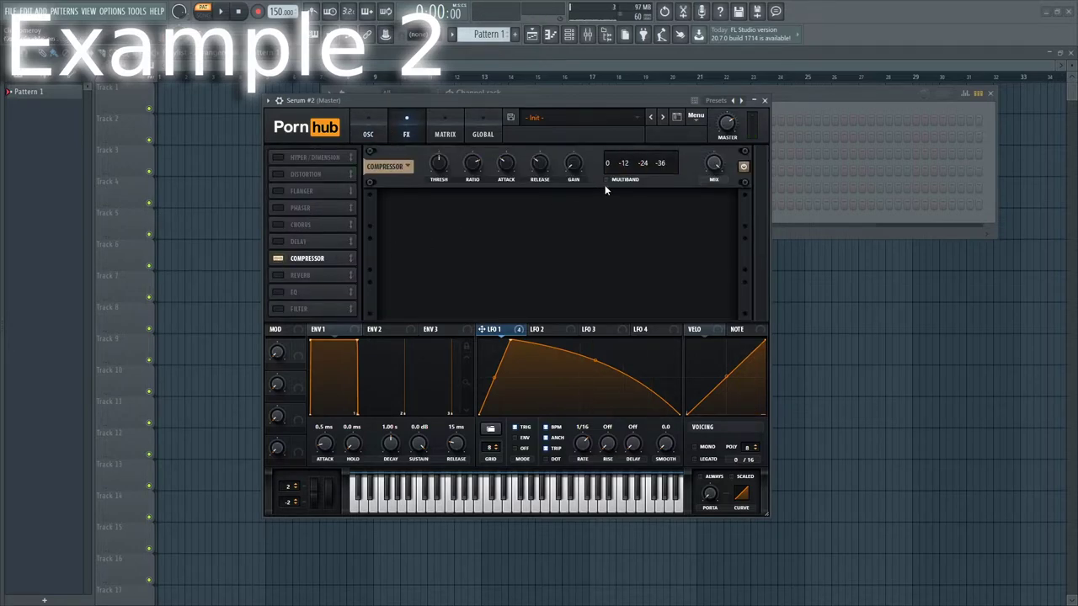
left_click(278, 157)
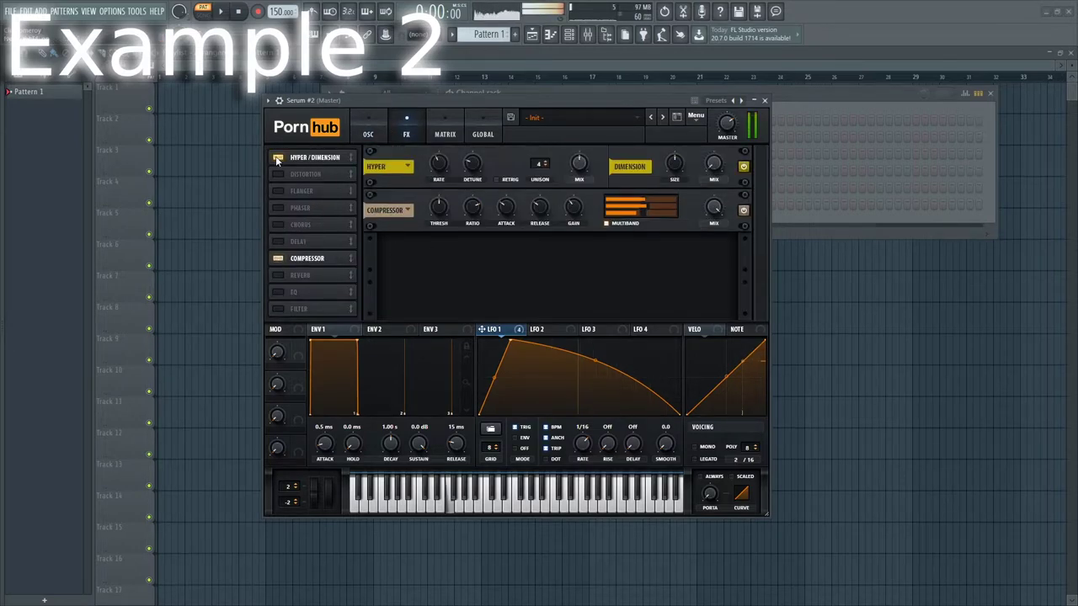
left_click_drag(483, 329, 578, 166)
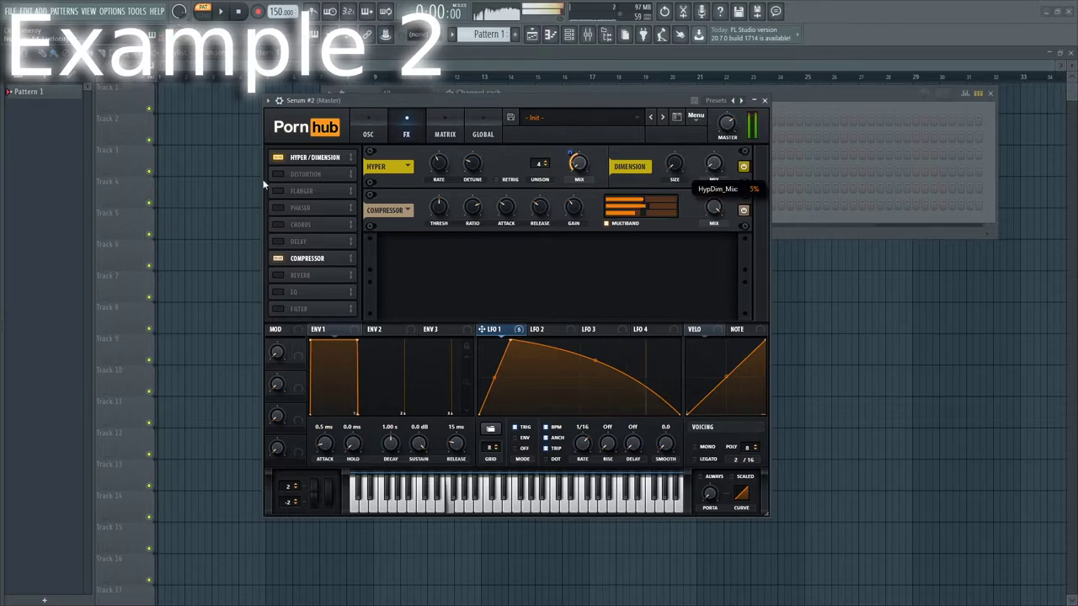
Step: Add a Distortion effect in Downsample mode with its drive at about 50%
left_click(301, 174)
left_click(455, 211)
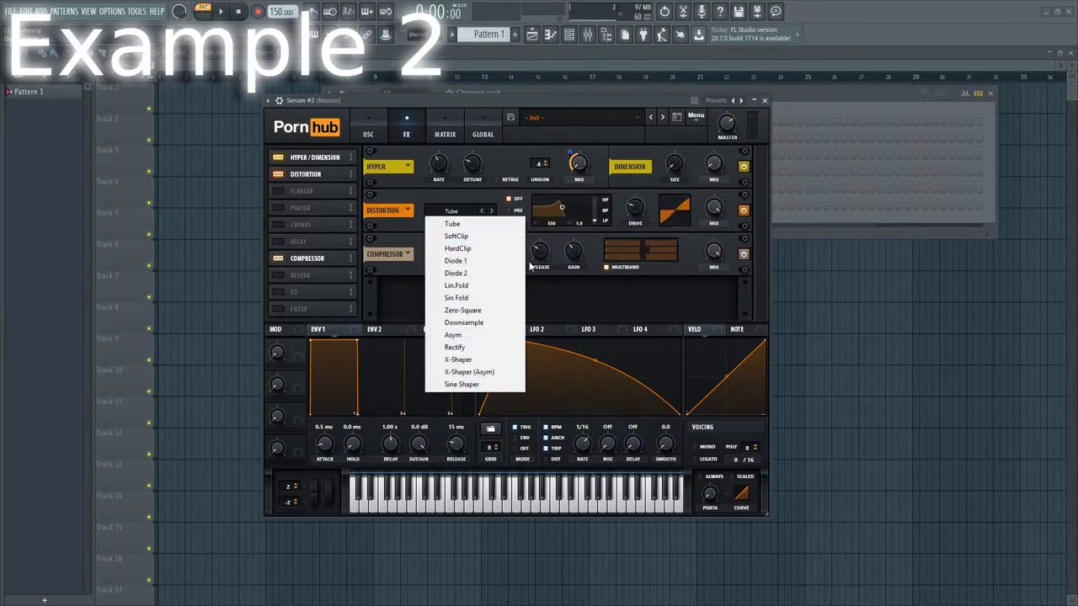
left_click(472, 323)
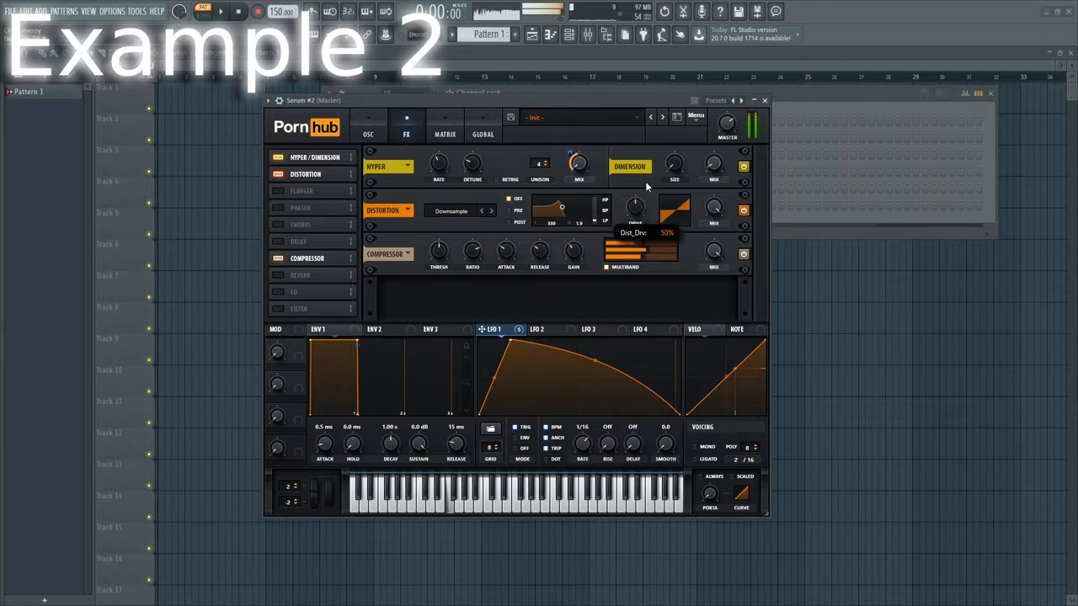
Step: Switch the Distortion to Diode 1 at 100% mix and set its filter to Post, with frequency 104 and Q 0.1
left_click_drag(722, 207, 719, 427)
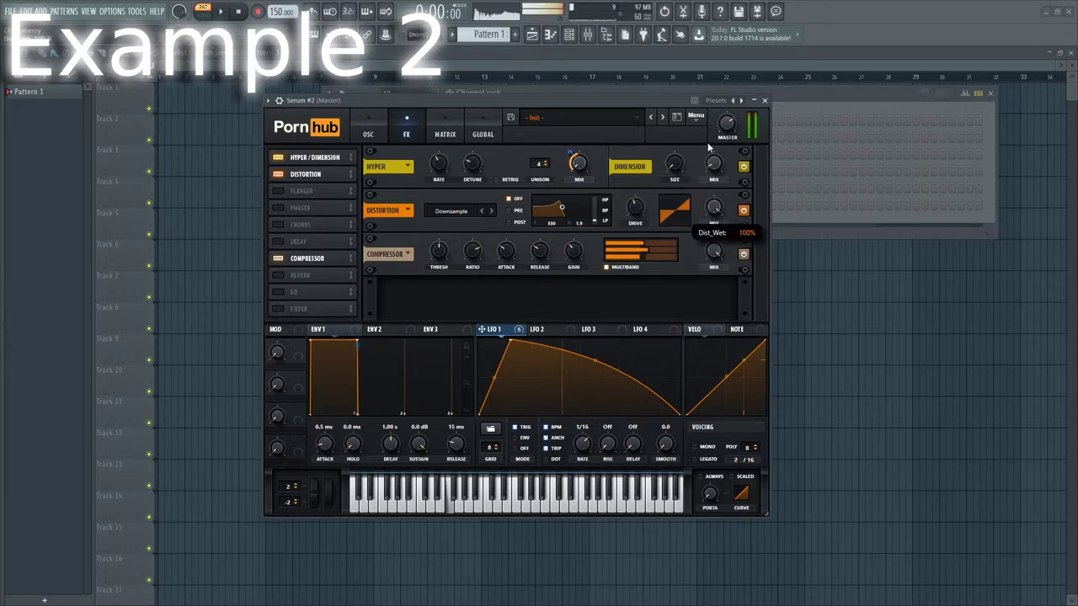
left_click(454, 210)
left_click(520, 260)
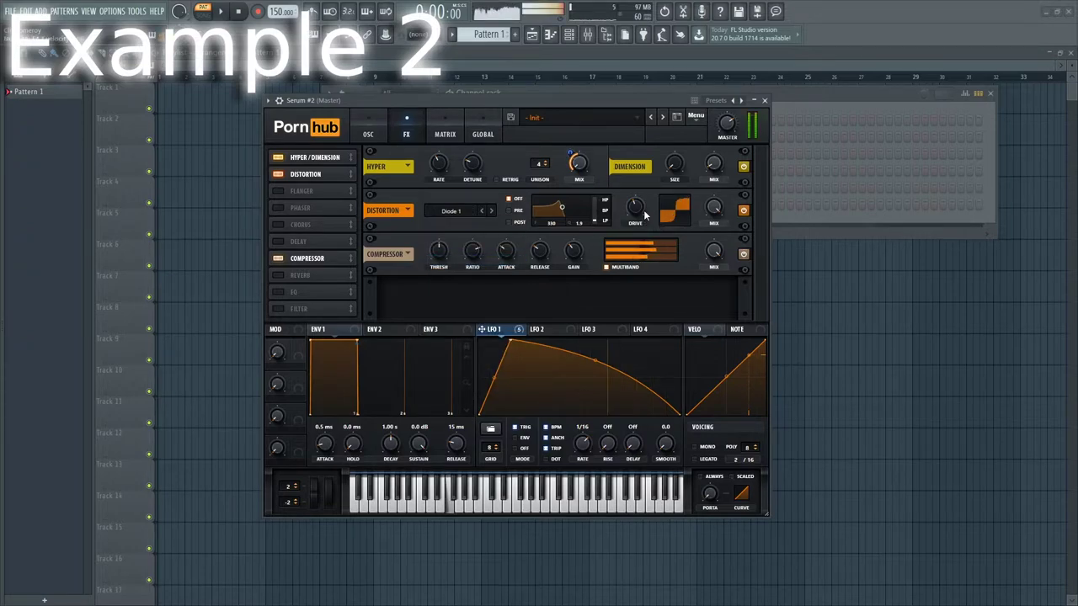
left_click(508, 223)
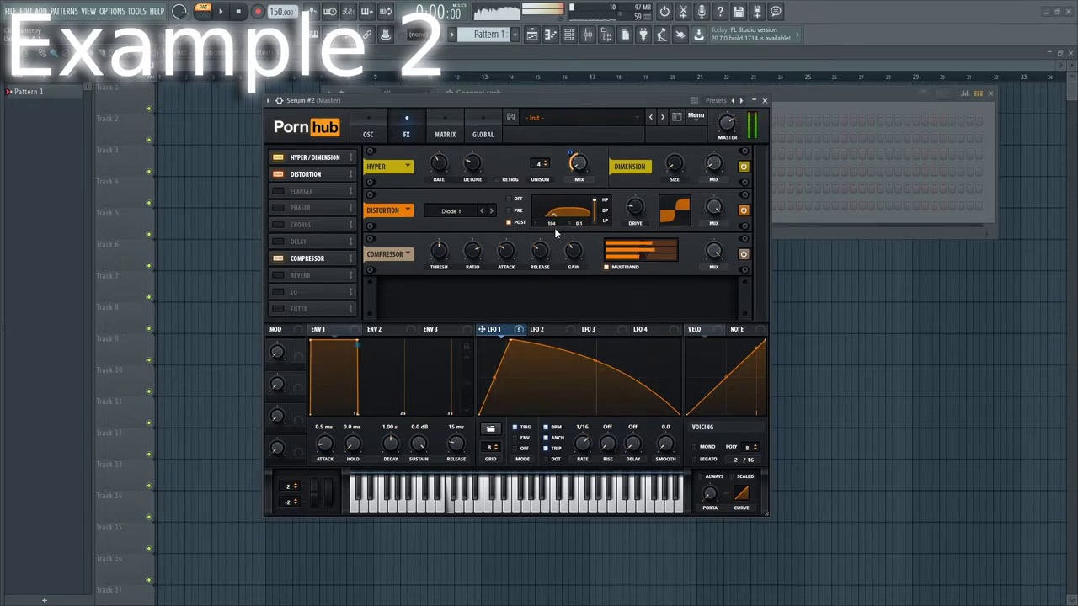
Step: Add a Flanger and a Chorus to the effects chain and turn down the mix of both
left_click(283, 193)
left_click_drag(716, 253, 706, 320)
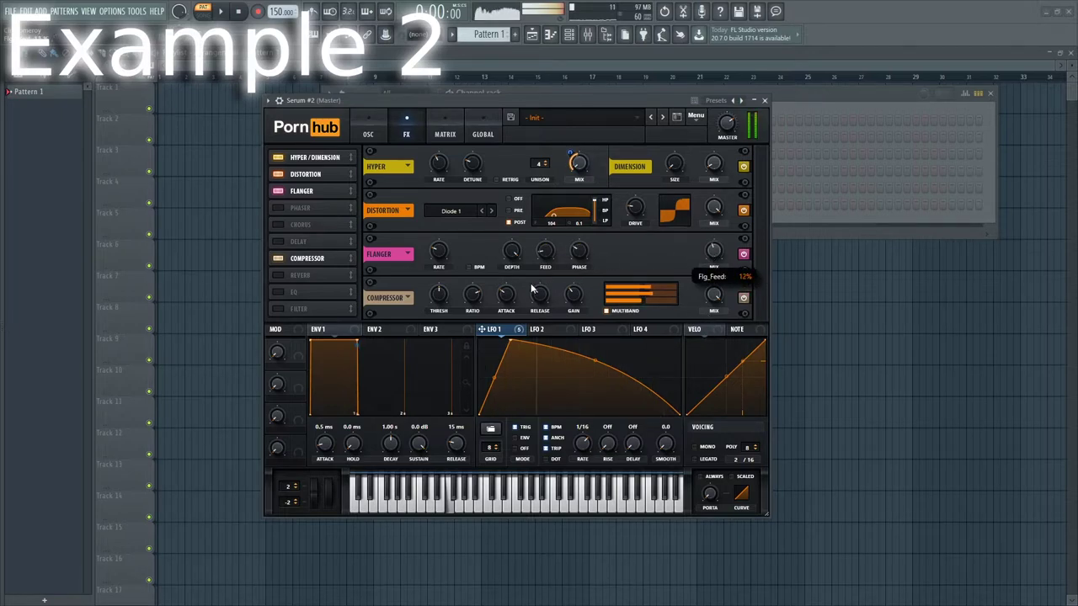
left_click(301, 224)
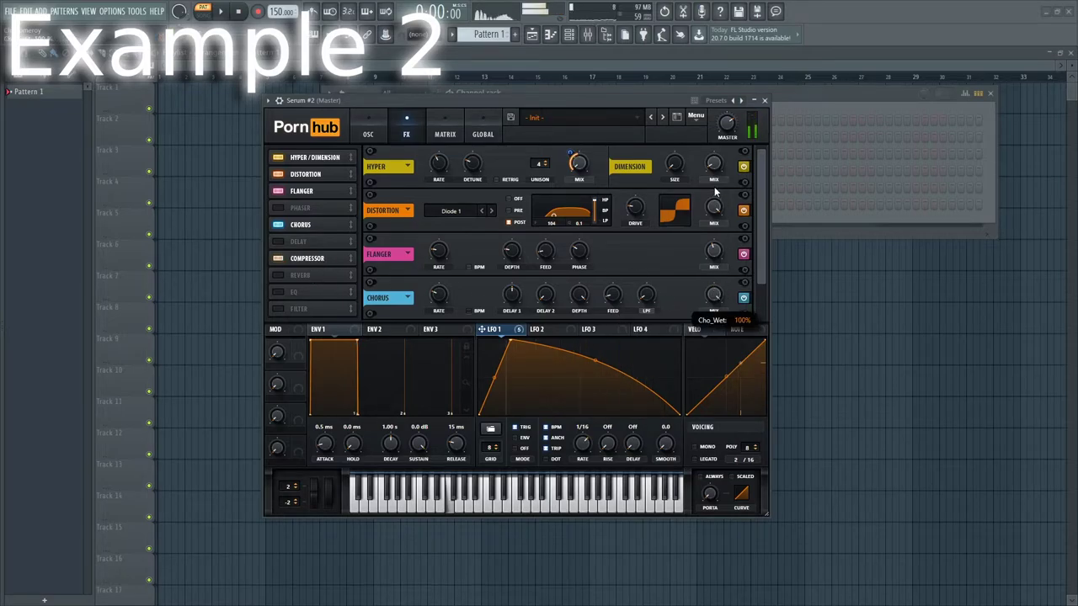
Step: Add a Reverb effect, reduce its size to 0% and switch it to Plate mode
left_click(277, 276)
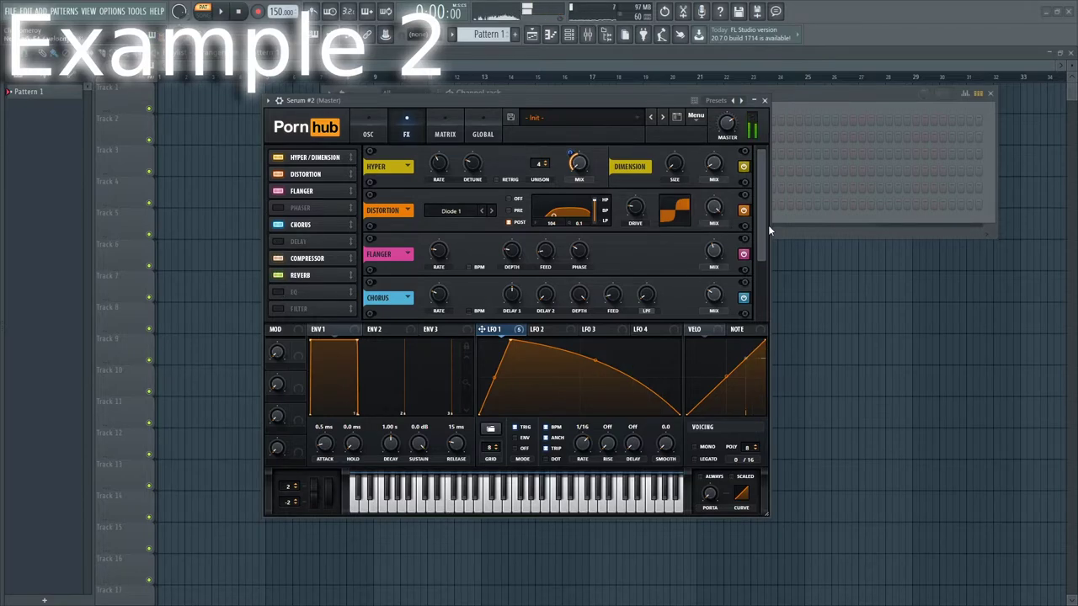
scroll(751, 282, "down", 2)
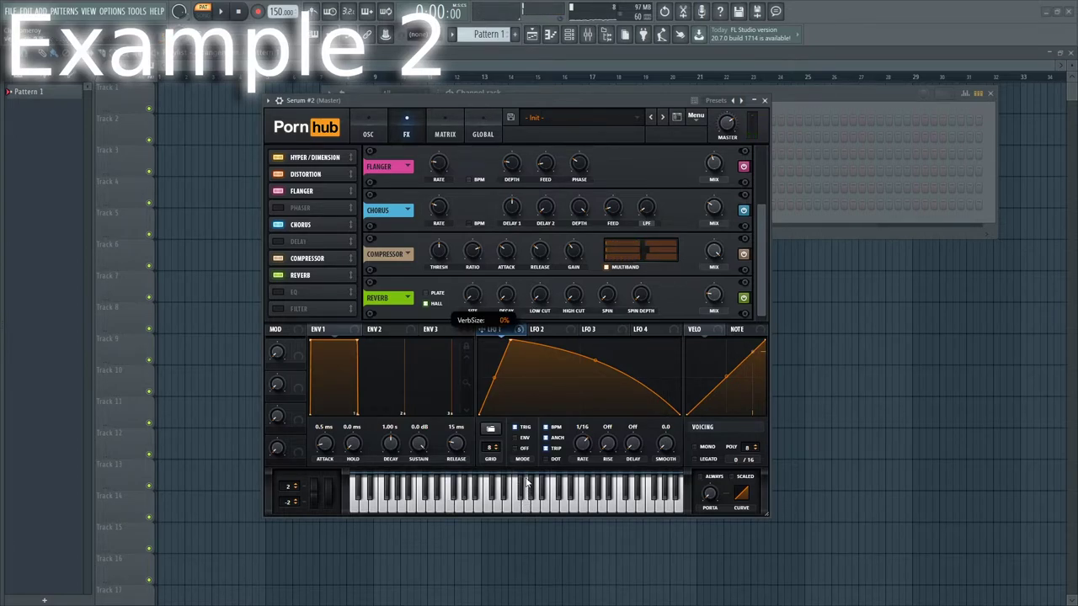
left_click(431, 293)
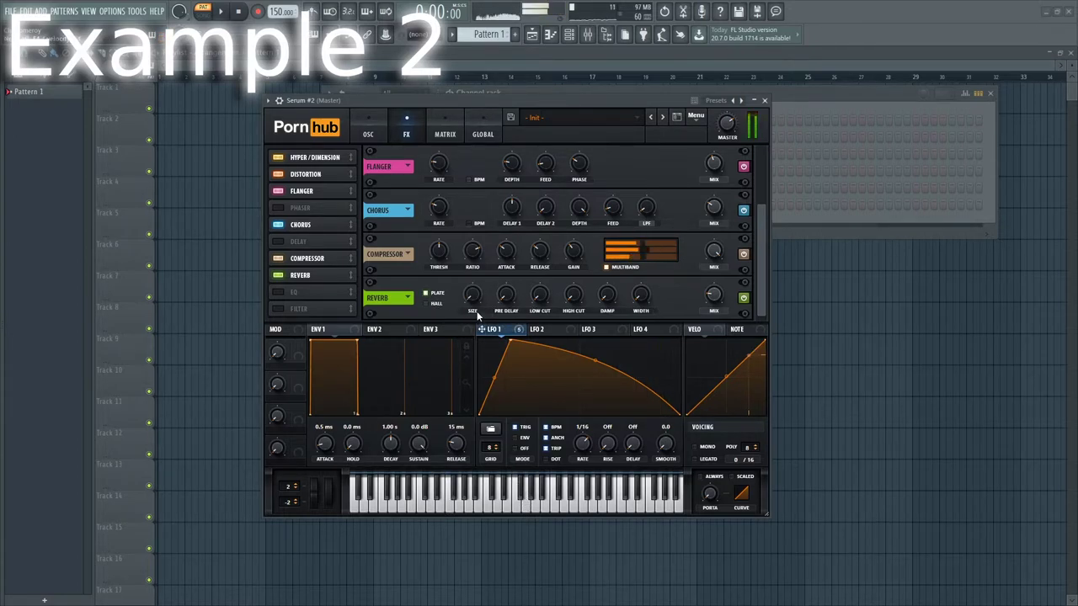
Step: Add an EQ effect, set both bands to the Peak type and adjust the high band's gain
left_click(280, 293)
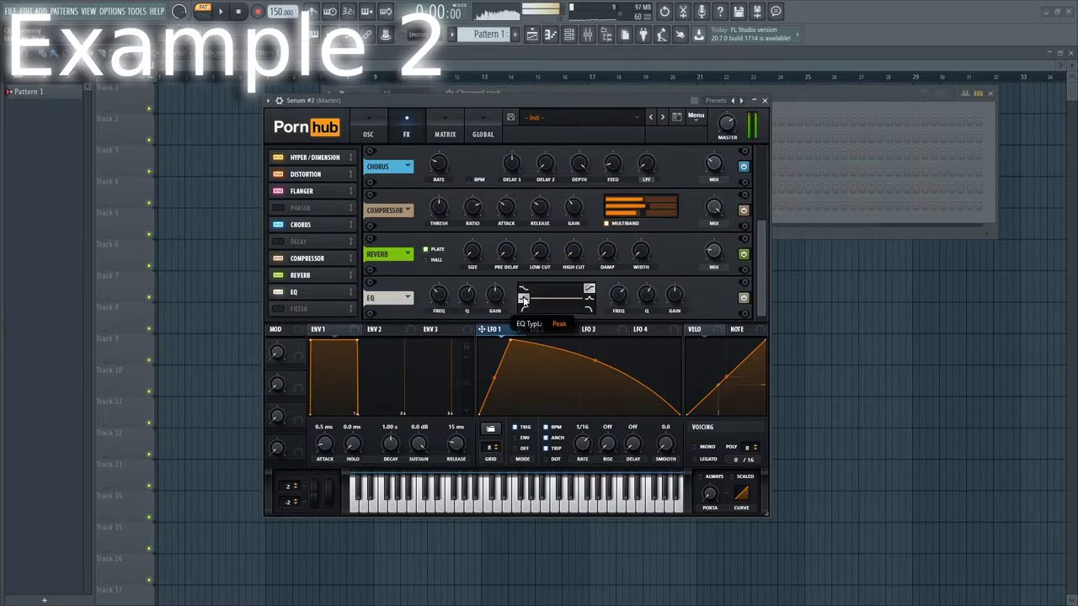
left_click(590, 299)
left_click_drag(676, 299, 674, 314)
left_click_drag(461, 330, 605, 312)
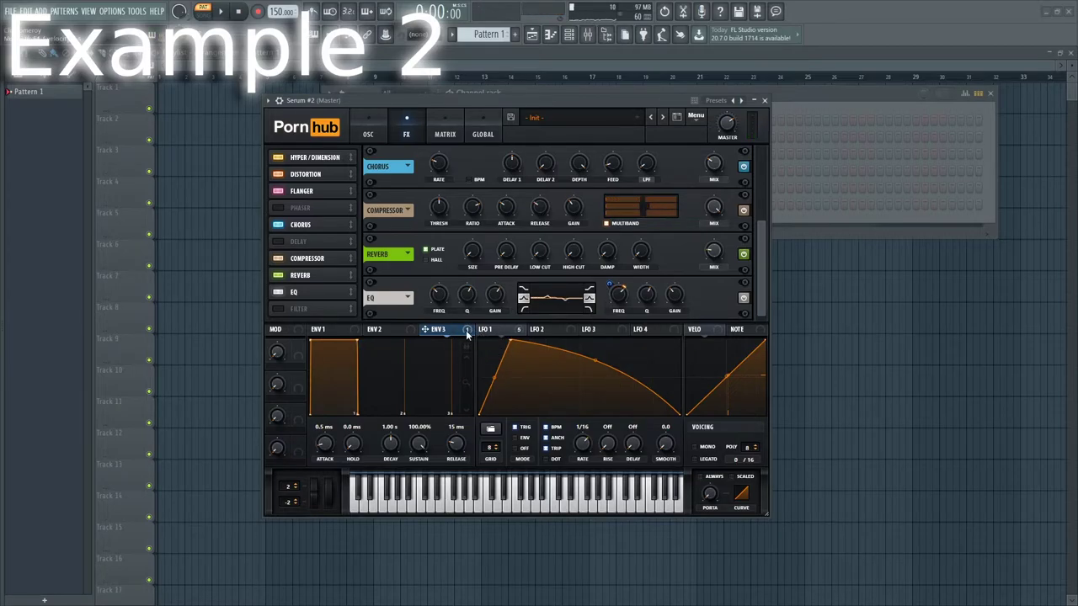
right_click(463, 331)
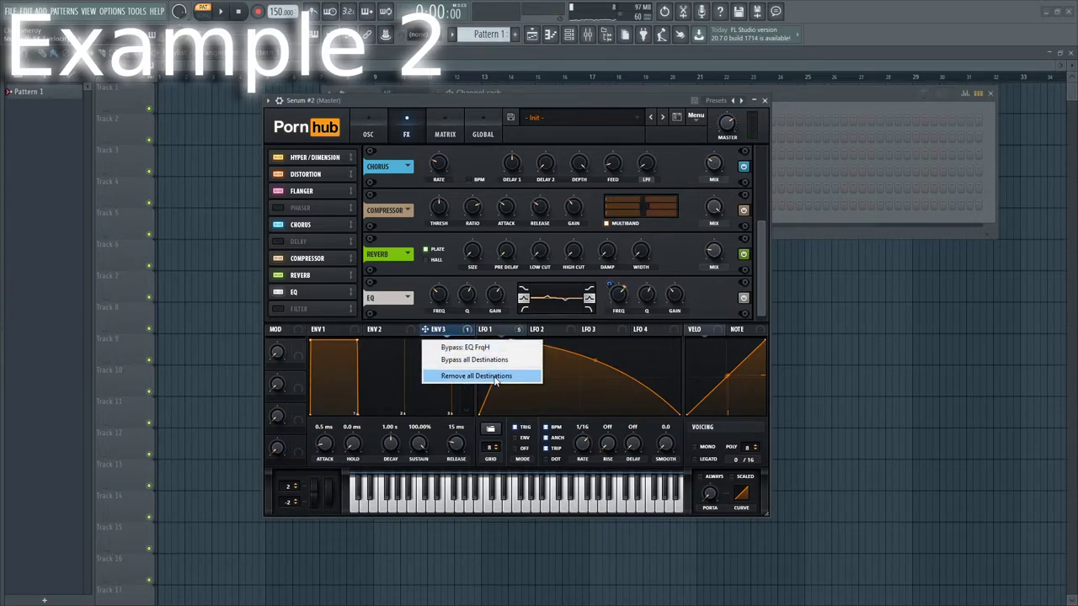
left_click(481, 373)
Step: Modulate the EQ's high and low band frequencies with LFO 1, using amounts of -25 and 30
left_click_drag(611, 287, 615, 290)
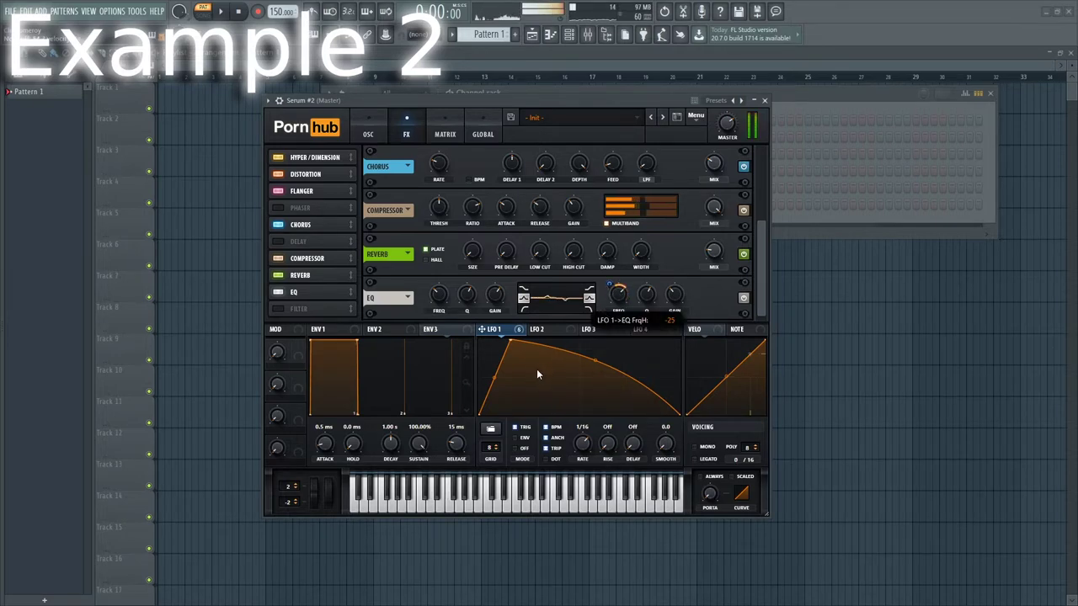
left_click_drag(497, 330, 489, 304)
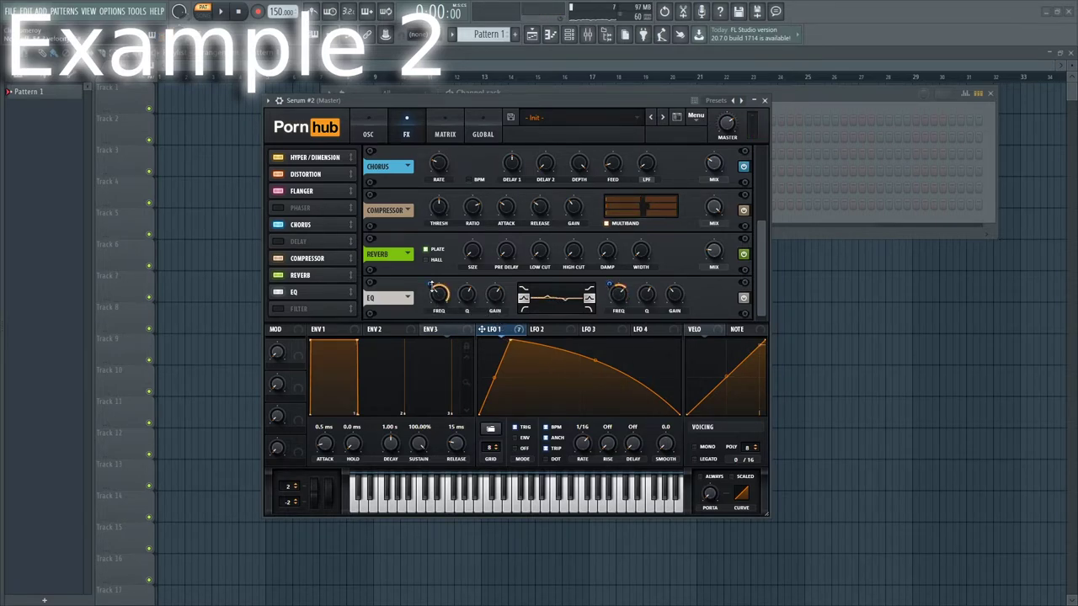
left_click_drag(431, 286, 432, 290)
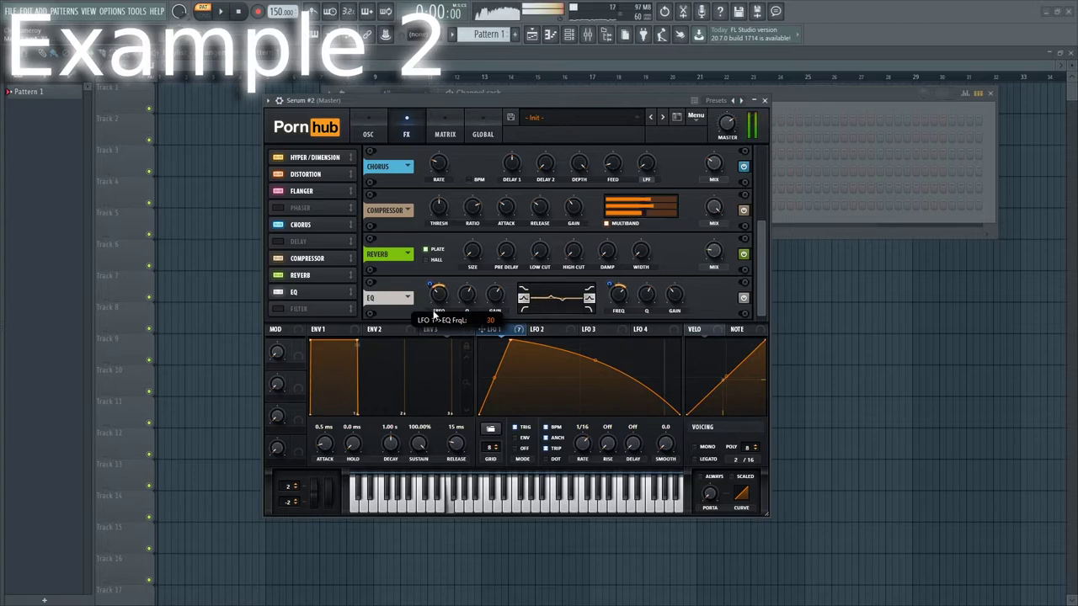
Step: Add a Filter effect at the end of the chain and set its type to Reverb from the Misc category
scroll(434, 316, "down", 1)
left_click(436, 303)
mouse_move(458, 349)
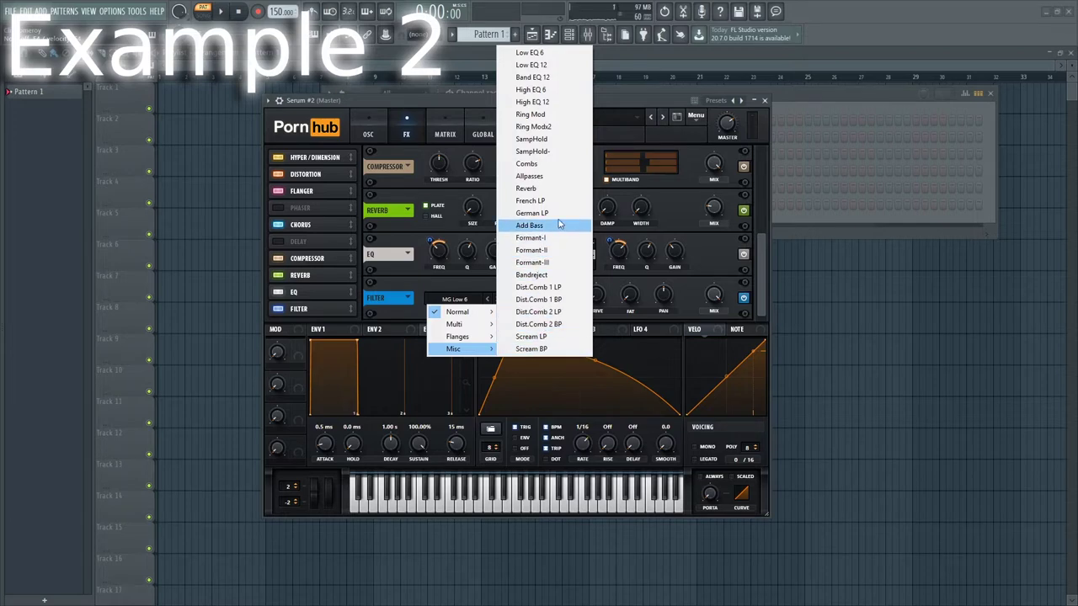
left_click(538, 188)
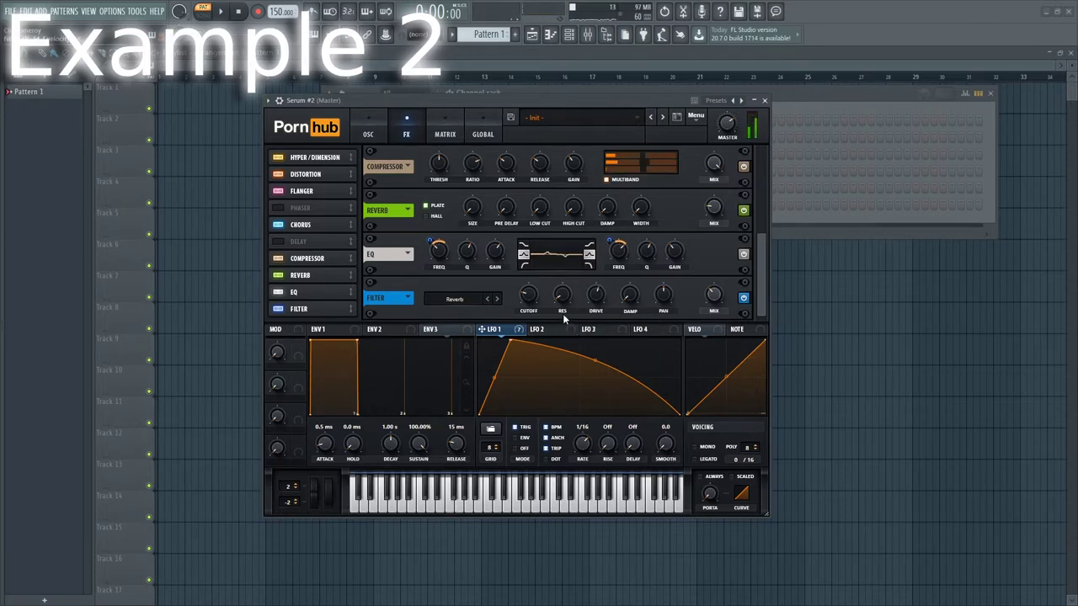
Step: Check the oscillator settings and toggle the Filter effect in the effects chain
left_click(376, 135)
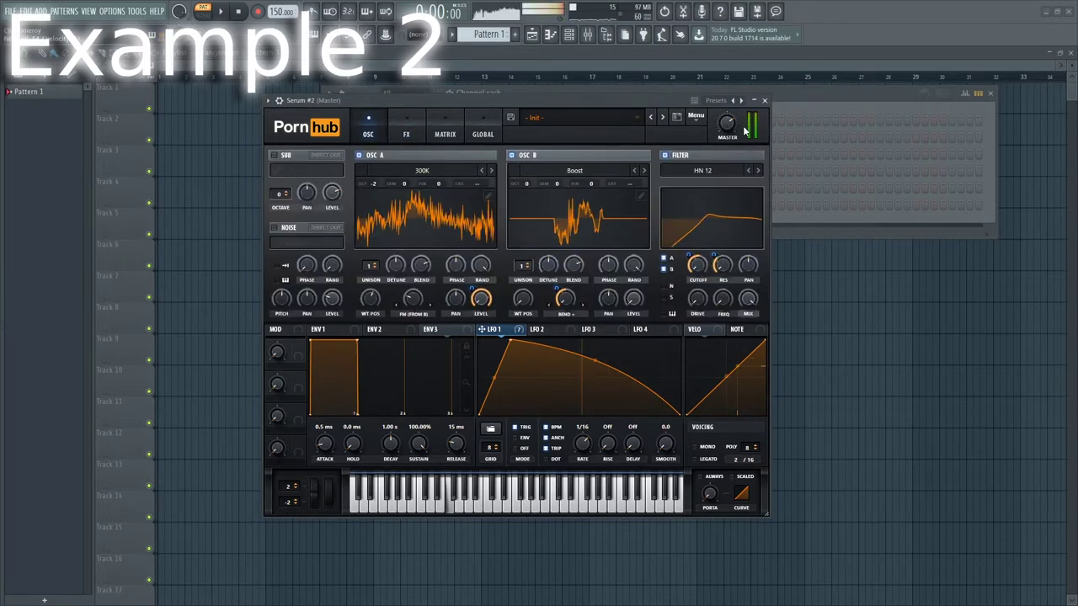
left_click(305, 127)
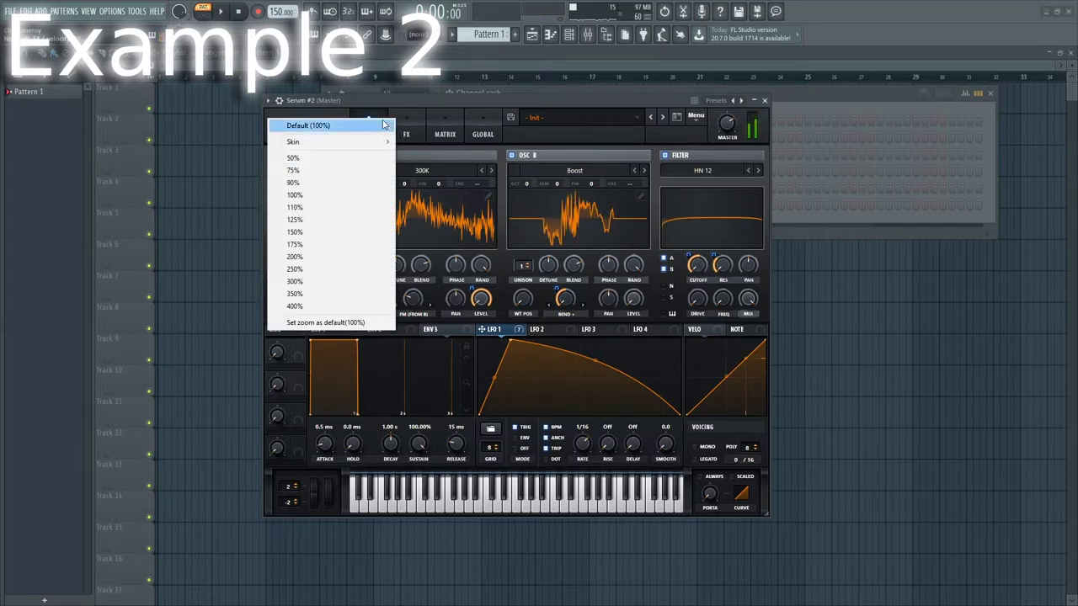
left_click(416, 93)
left_click(303, 99)
left_click(406, 134)
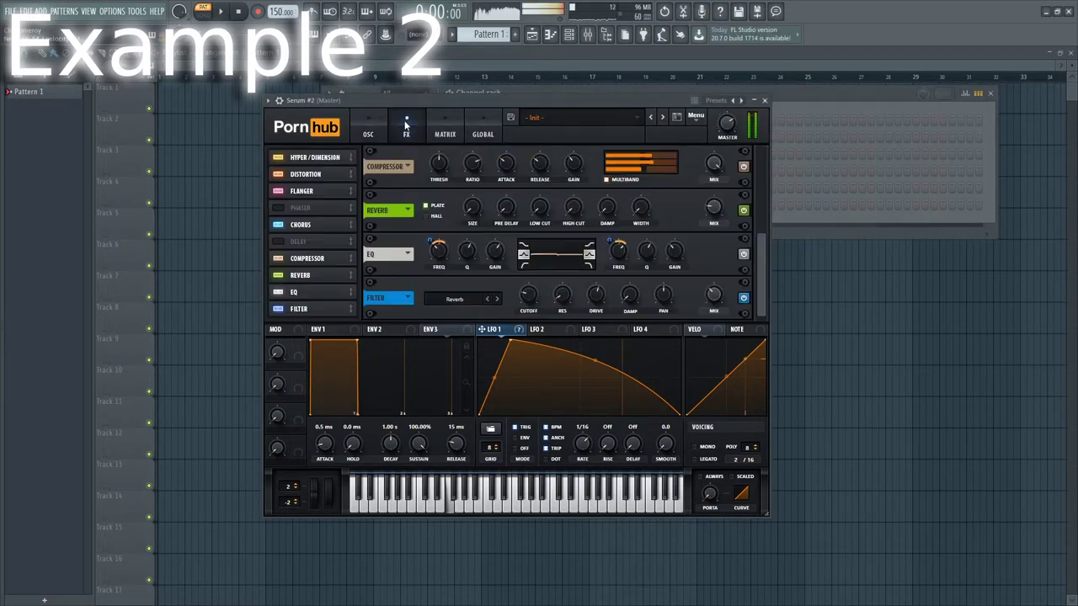
left_click(277, 309)
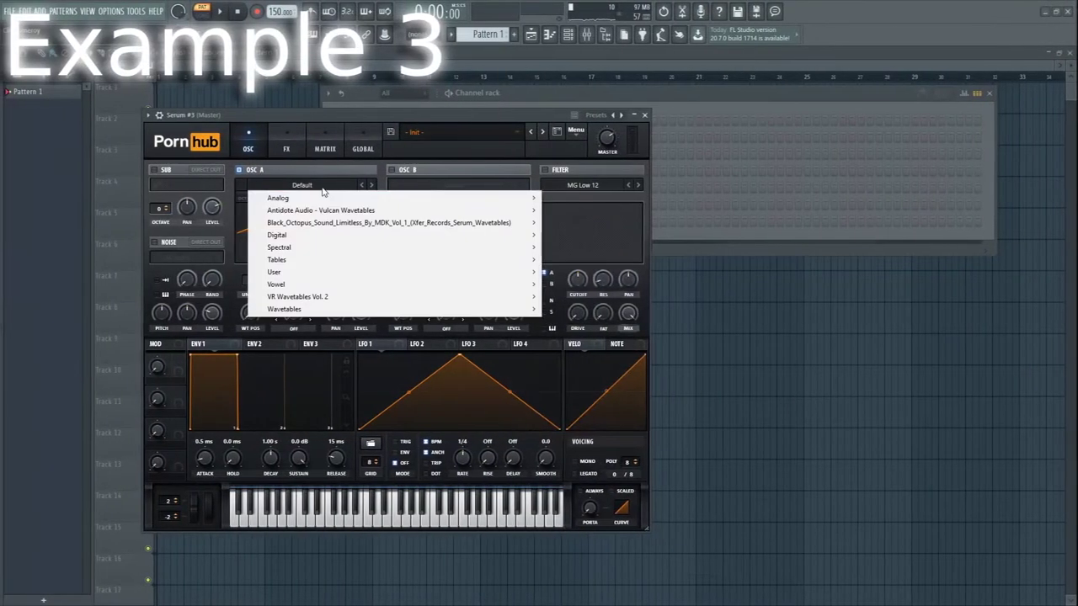
Step: Load the Black Hole wavetable into Osc A of the new Serum instance, lower it to -2 octaves and adjust its wavetable position
mouse_move(486, 206)
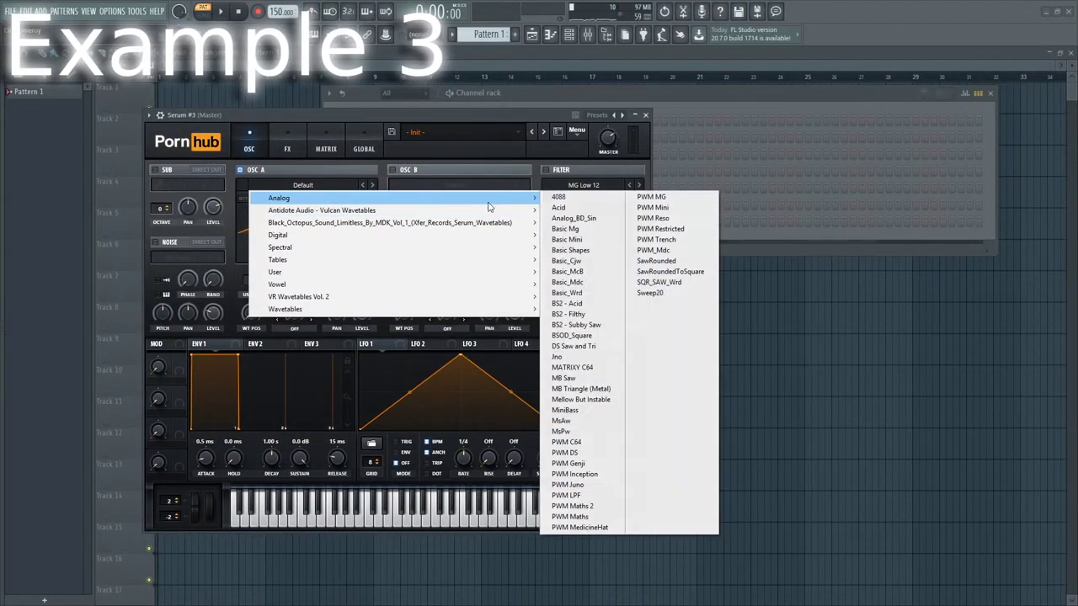
left_click(572, 250)
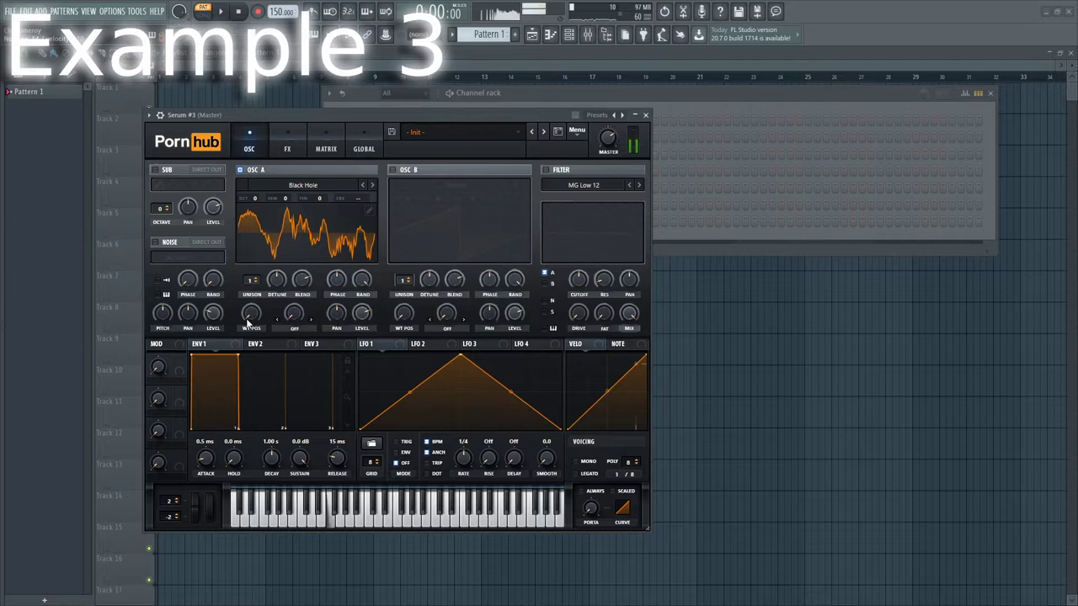
left_click_drag(255, 198, 257, 234)
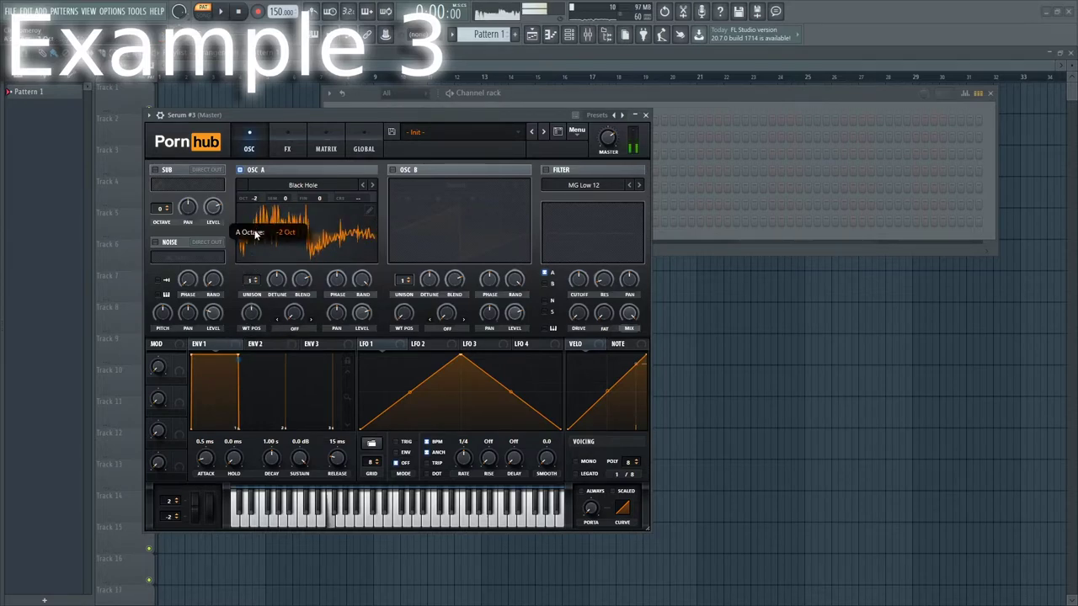
left_click_drag(260, 313, 259, 337)
Step: Enable Osc B and set Osc A's warp mode to FM (from B)
left_click(393, 169)
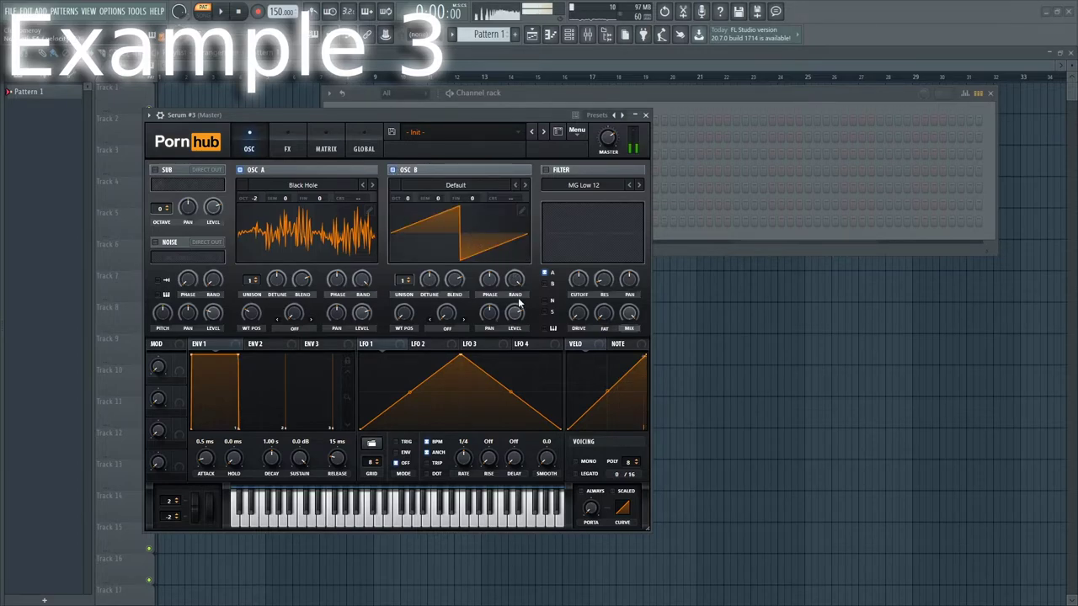
left_click(290, 325)
left_click(295, 285)
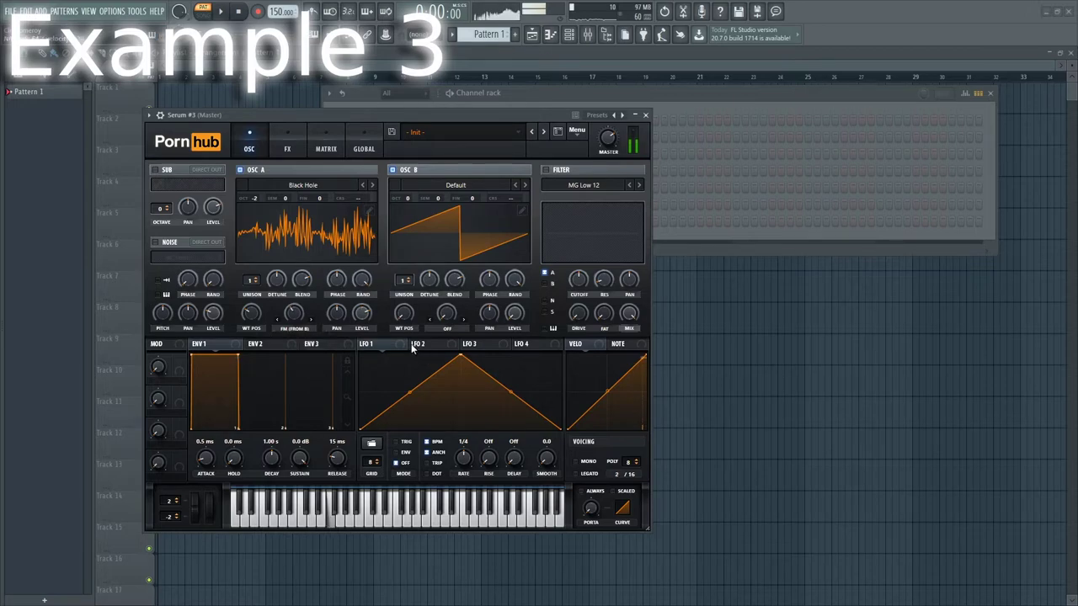
Step: Set Osc B's warp mode to Sync, raise the warp amount and lower its octave to -2
left_click(446, 327)
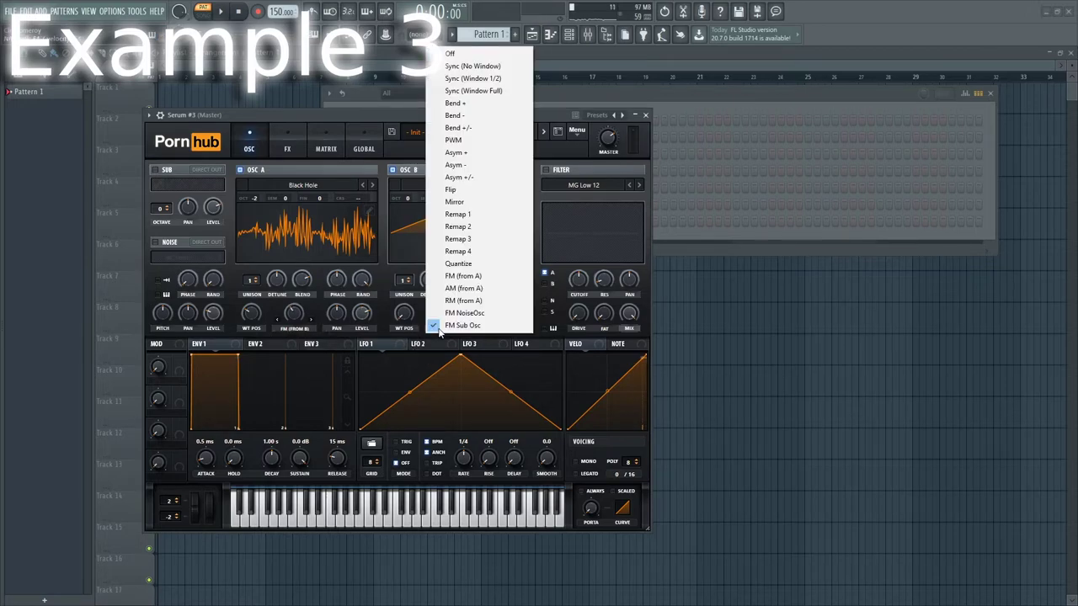
left_click(462, 87)
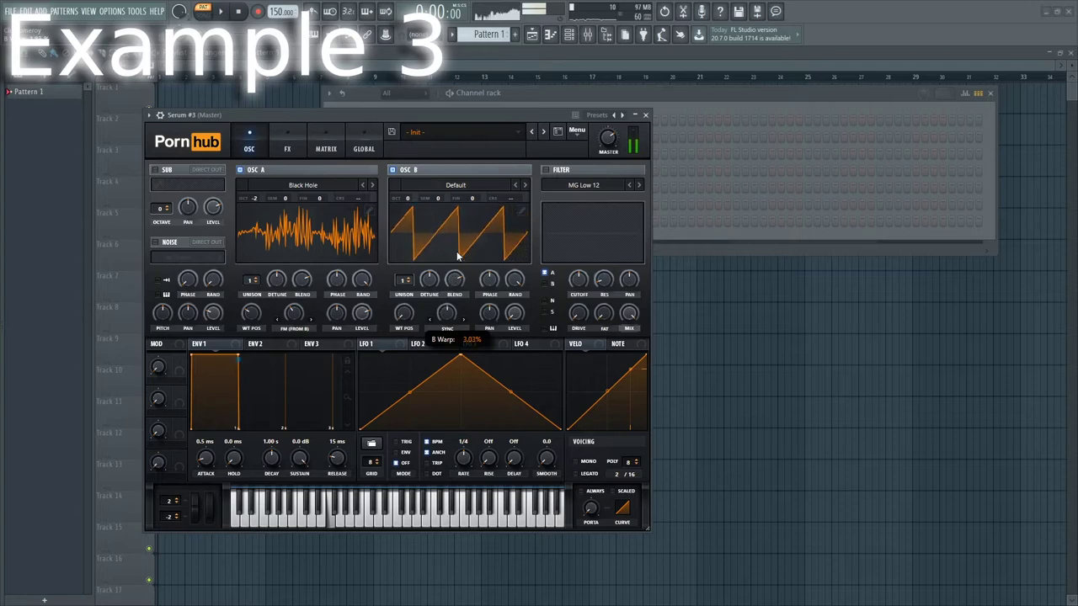
left_click_drag(407, 200, 407, 218)
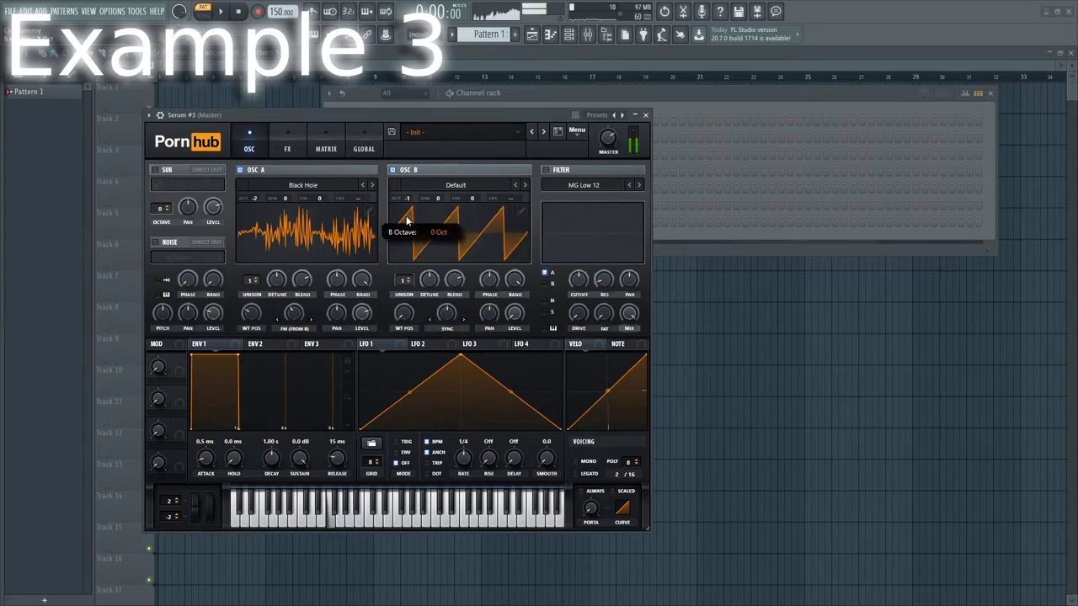
mouse_move(254, 200)
left_mouse_down()
mouse_move(256, 219)
mouse_move(255, 204)
left_mouse_up()
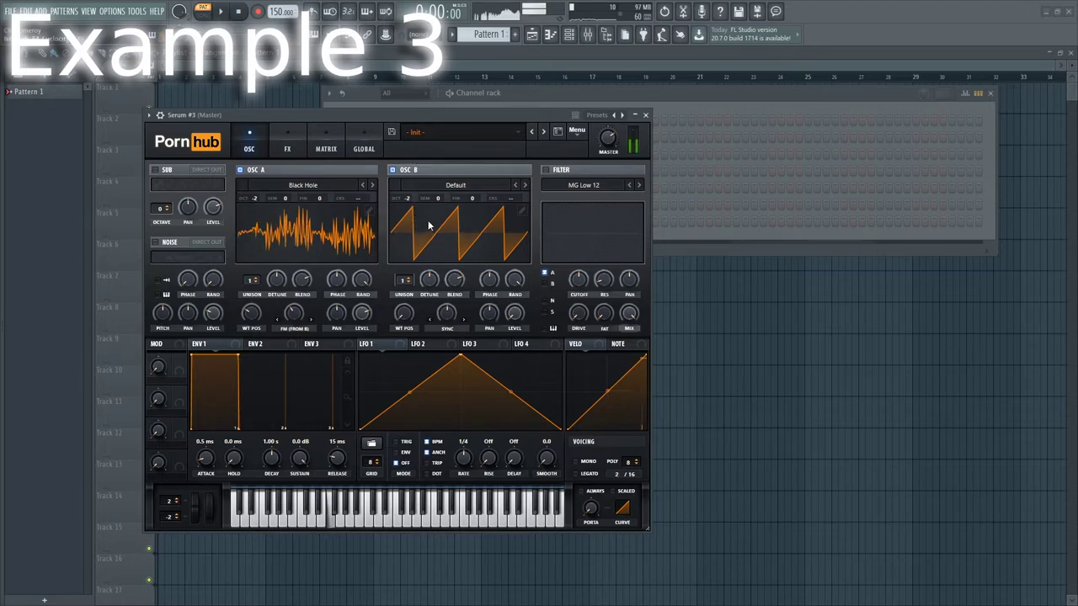
left_click(552, 171)
left_click(581, 185)
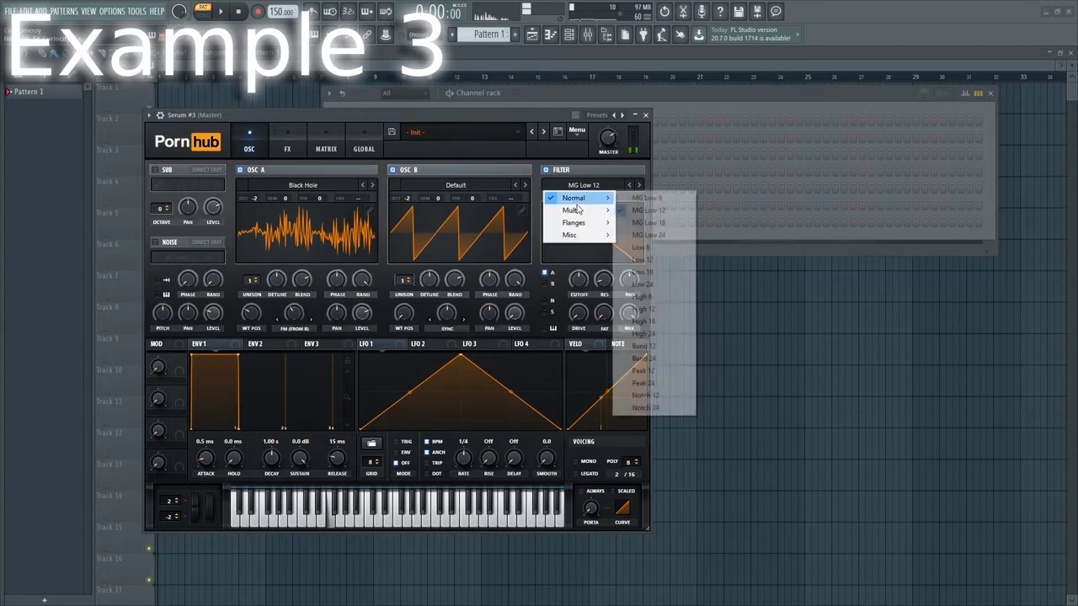
mouse_move(576, 212)
left_click(547, 171)
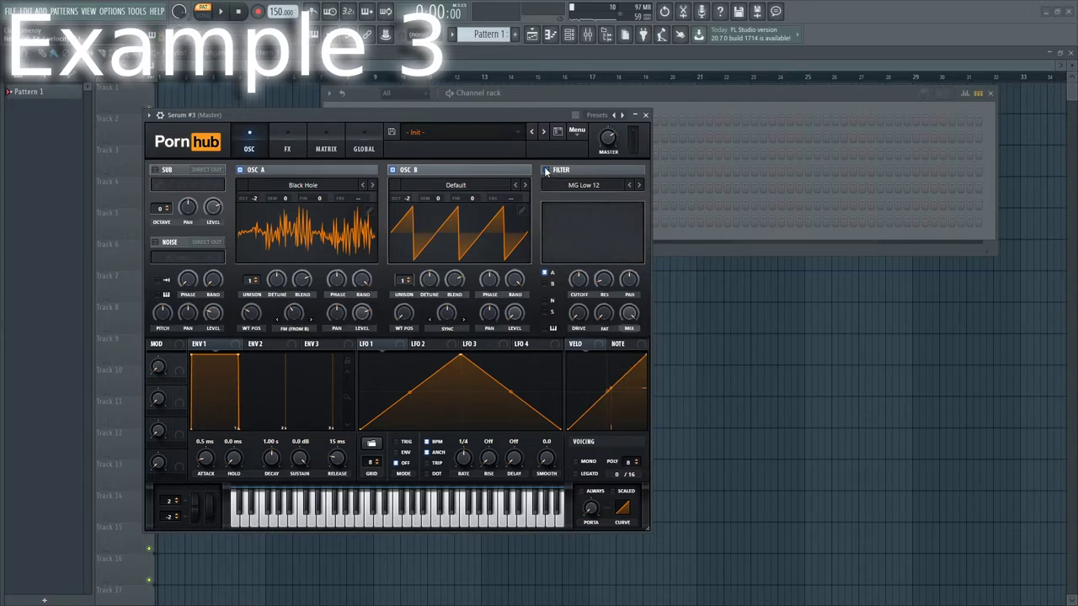
left_click_drag(379, 345, 333, 331)
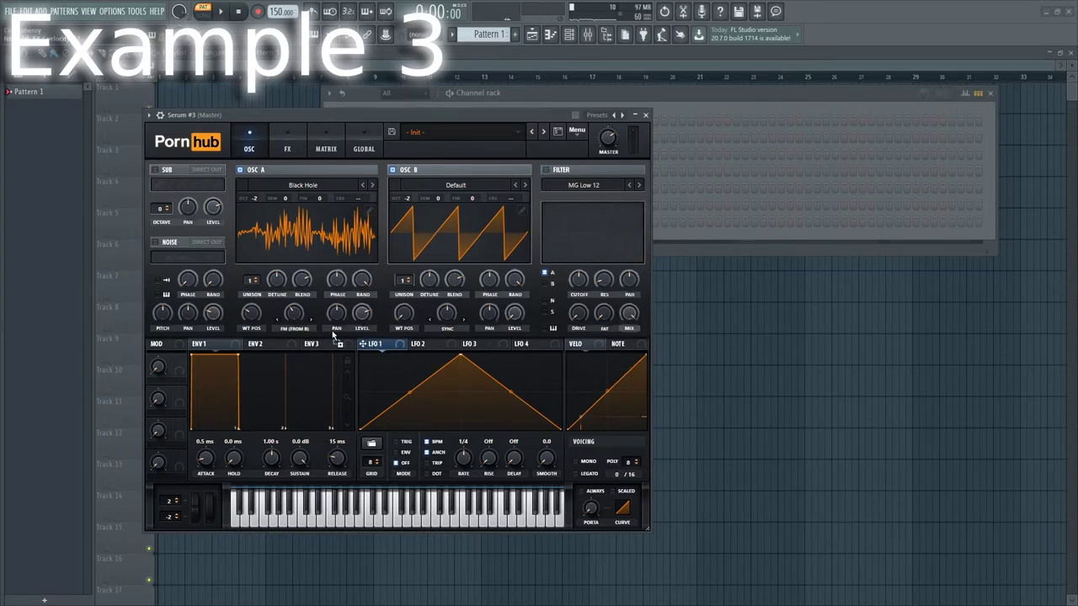
mouse_move(250, 318)
left_mouse_down()
mouse_move(241, 331)
mouse_move(244, 302)
left_mouse_up()
right_click(251, 319)
left_click(284, 358)
Step: Assign LFO 1 to Osc A's level and reshape the LFO into a fast rise with an outward-curved fall
left_click_drag(385, 349, 360, 312)
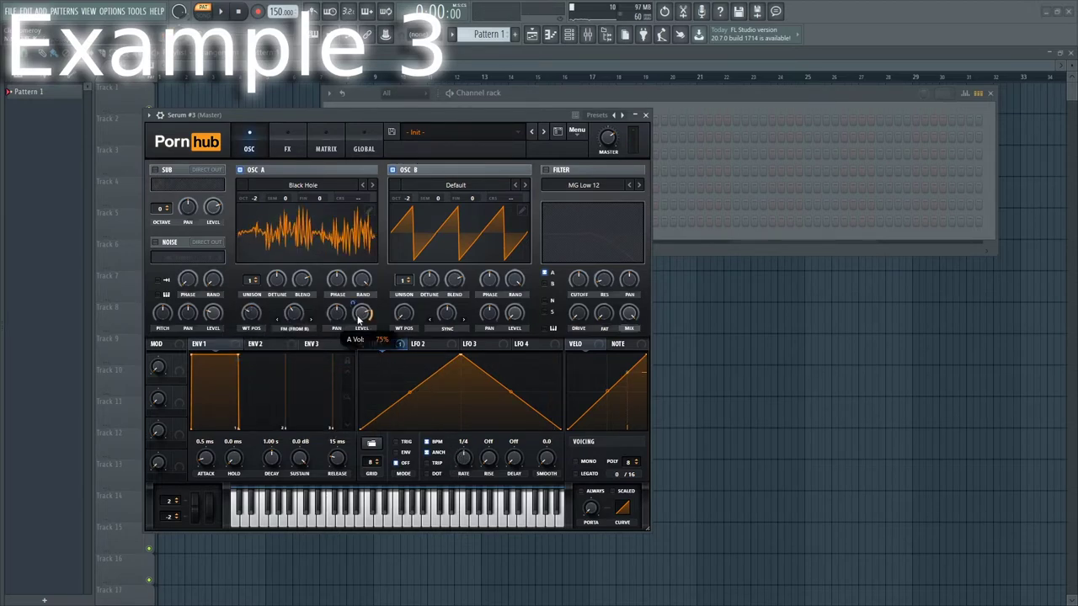
left_click_drag(461, 355, 387, 352)
left_click_drag(474, 392, 474, 378)
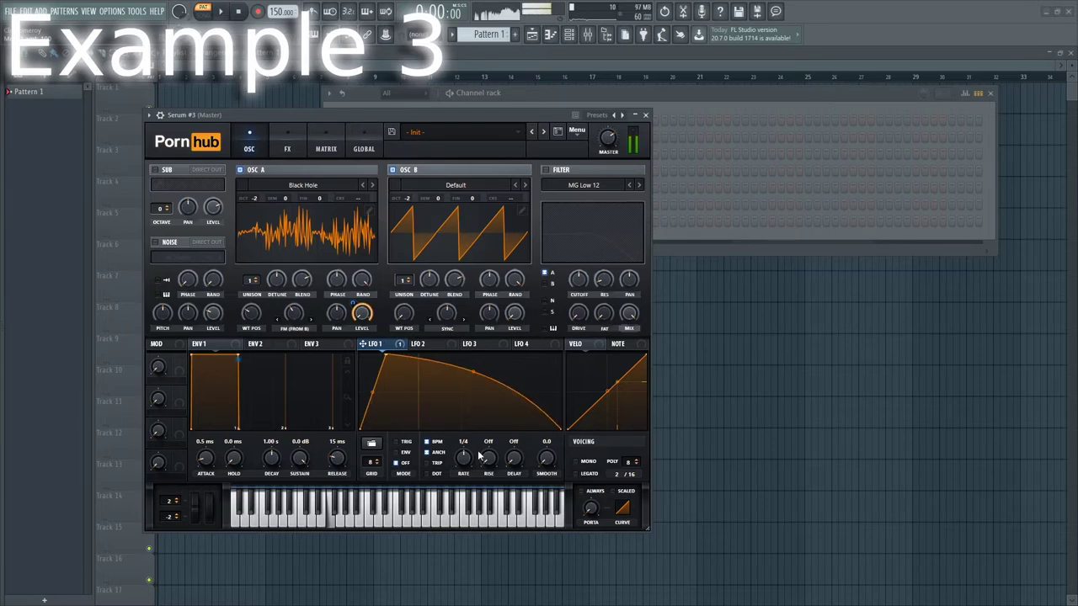
Step: Enable triplet timing for LFO 1 and set its rate to 1/8 triplet
left_click(433, 463)
left_click_drag(464, 457, 462, 460)
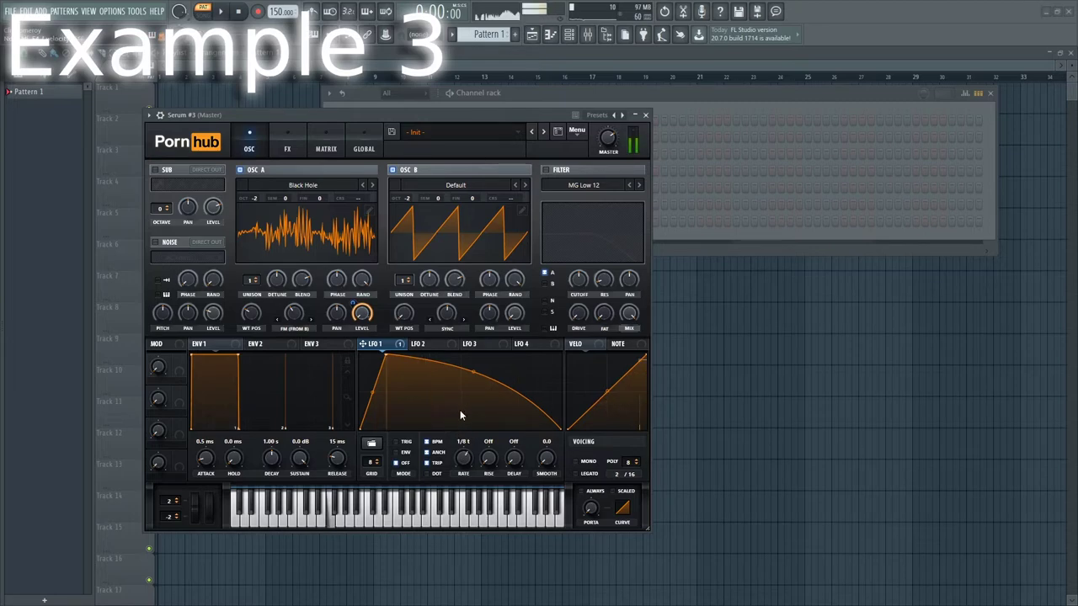
Step: Reshape LFO 1 into two rounded humps that drop to zero at mid-cycle, and set its rate to 1/4
right_click(453, 393)
left_click(476, 419)
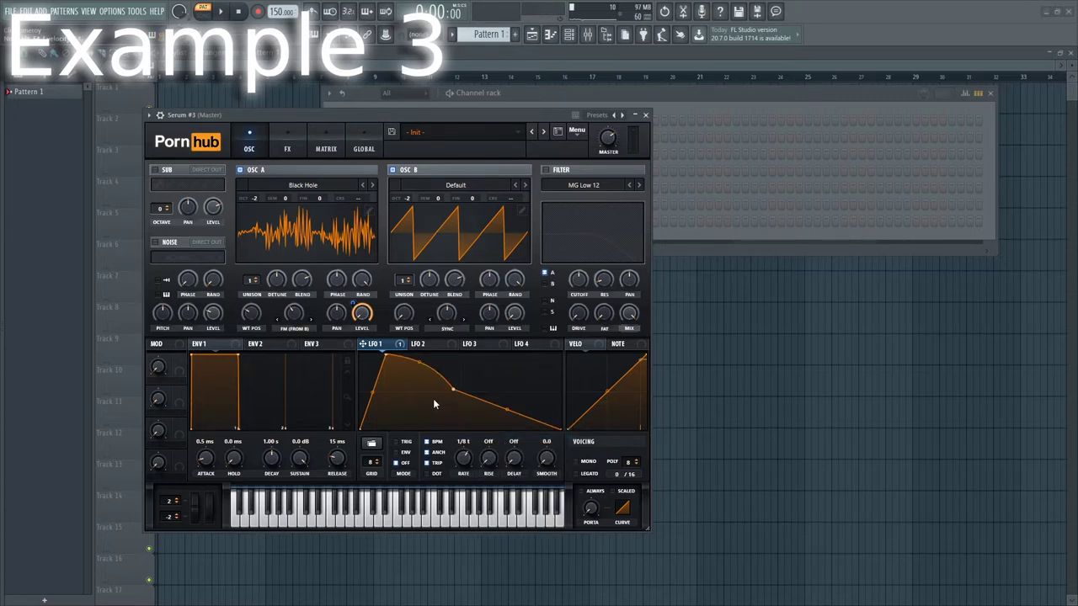
left_click_drag(453, 391, 469, 456)
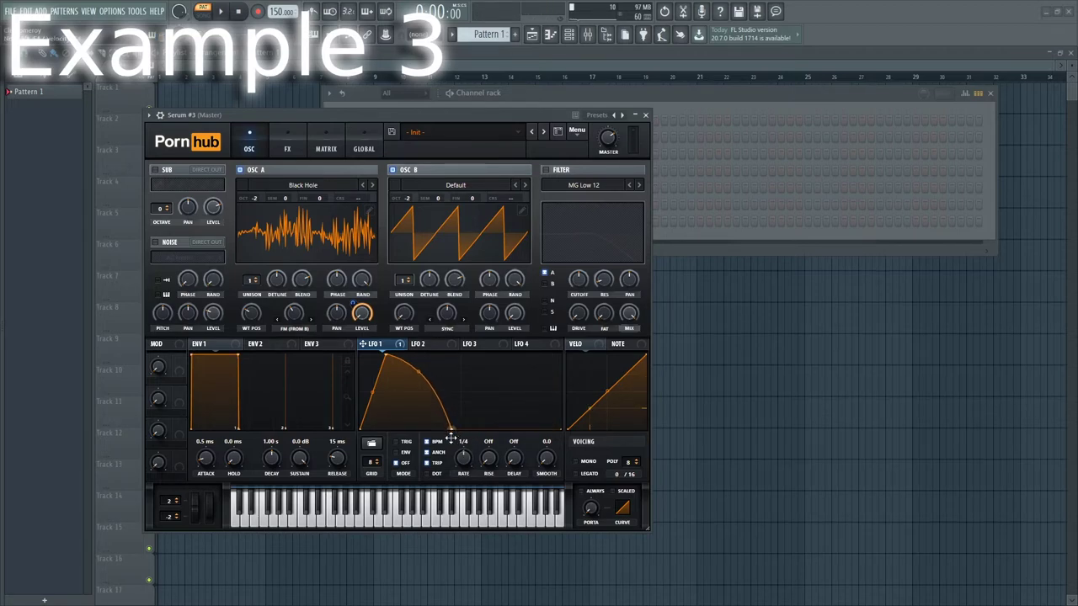
double_click(472, 404)
left_click_drag(471, 404, 519, 355)
left_click_drag(540, 394, 512, 354)
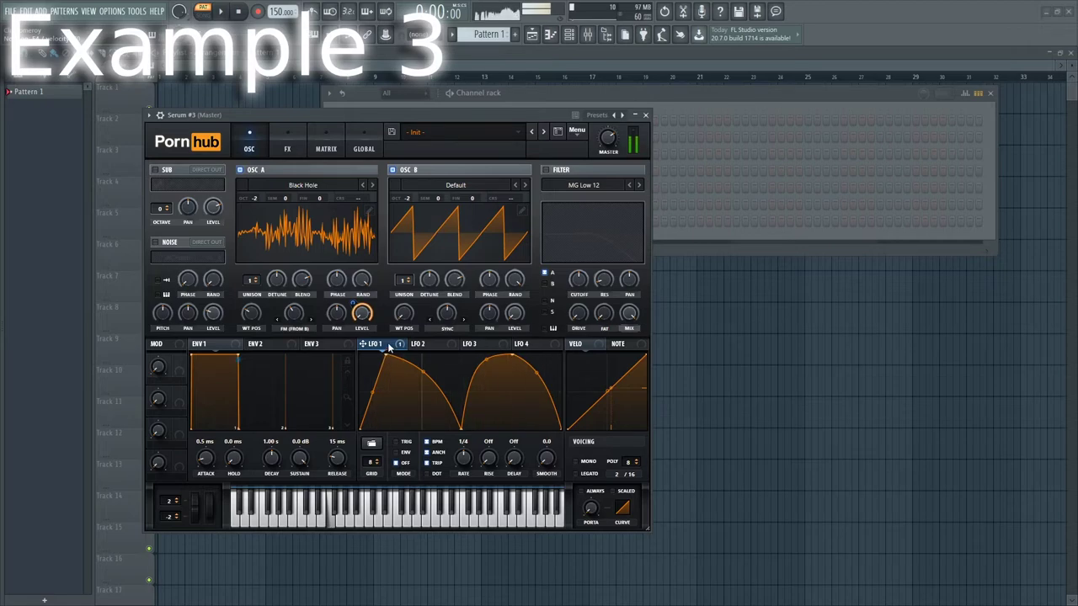
left_click_drag(518, 331, 511, 315)
right_click(516, 318)
left_click(539, 345)
Step: Try the Boost and Chess Board wavetables on Osc A, sweeping the wavetable position to 256 and 236
left_click(373, 185)
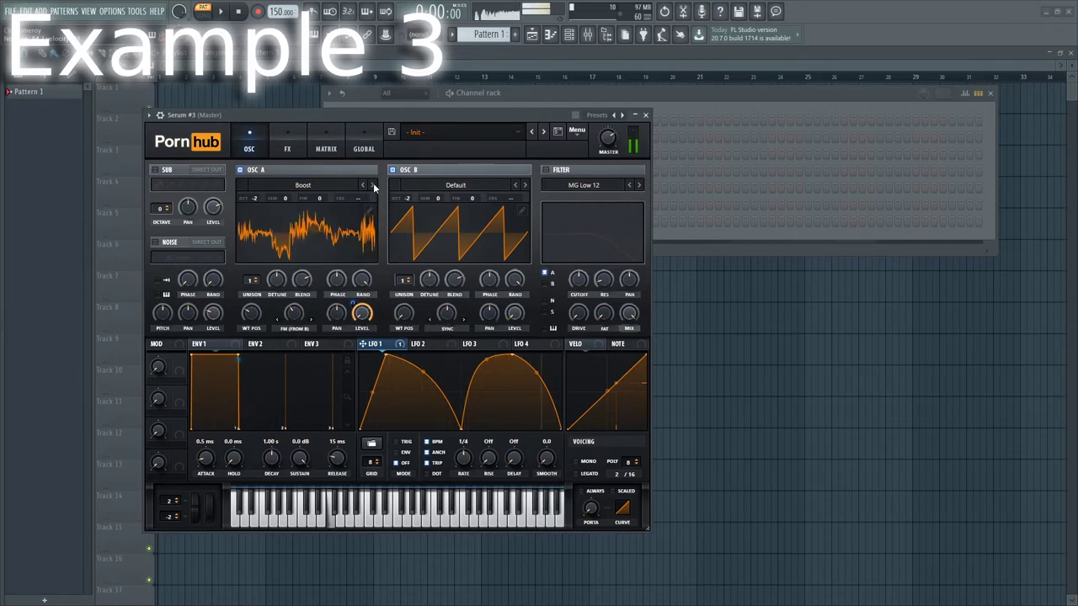
left_click_drag(254, 319, 276, 246)
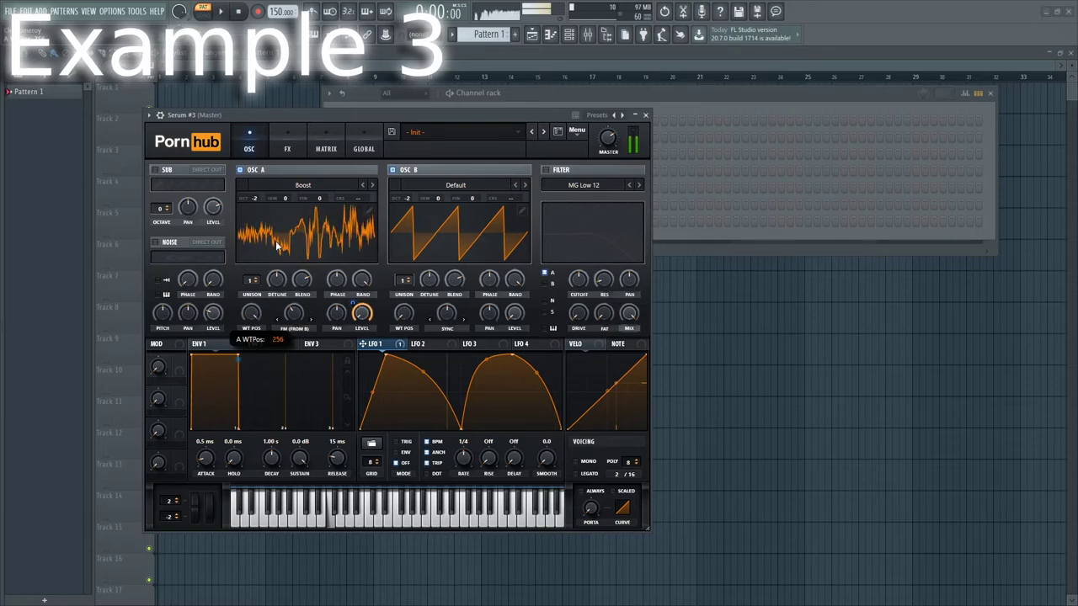
left_click(373, 186)
left_click(373, 184)
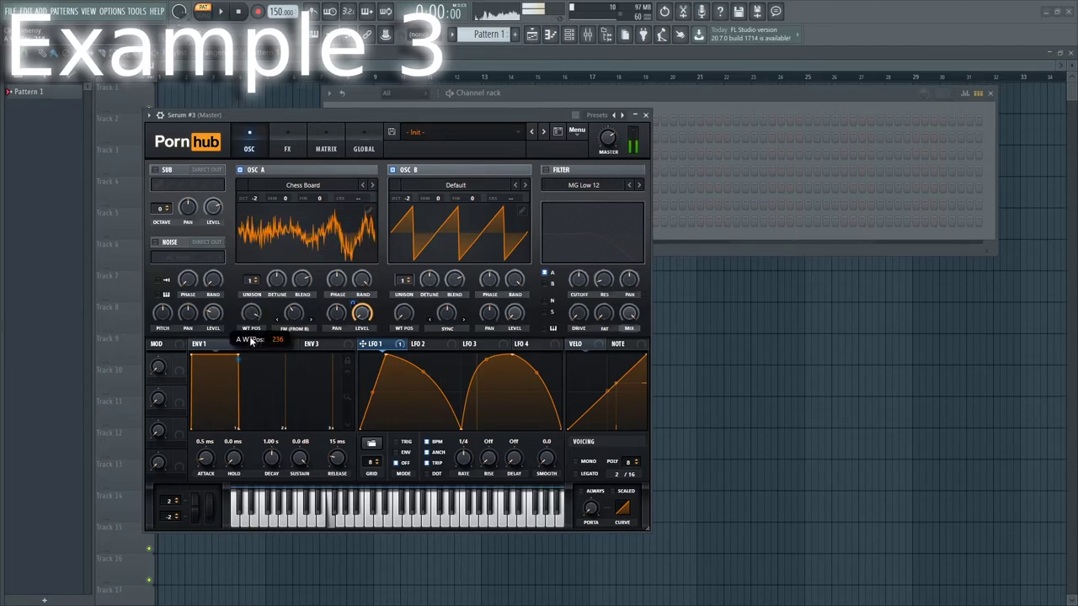
Step: Load the Easy wavetable in Osc A at wavetable position 1 and switch its display to the 3D view
left_click(373, 186)
left_click_drag(253, 324, 263, 471)
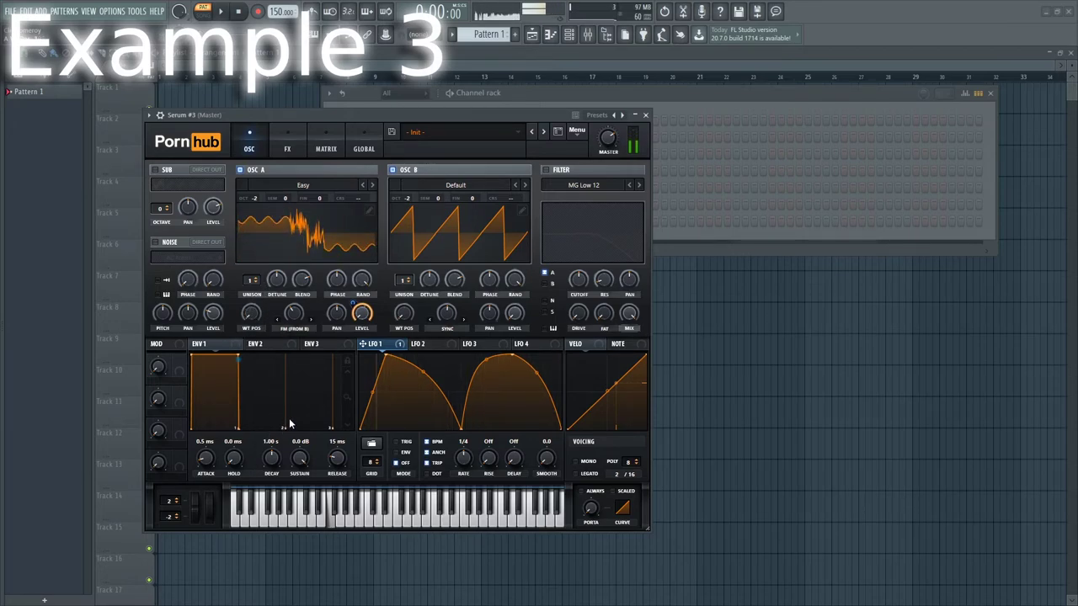
left_click(245, 216)
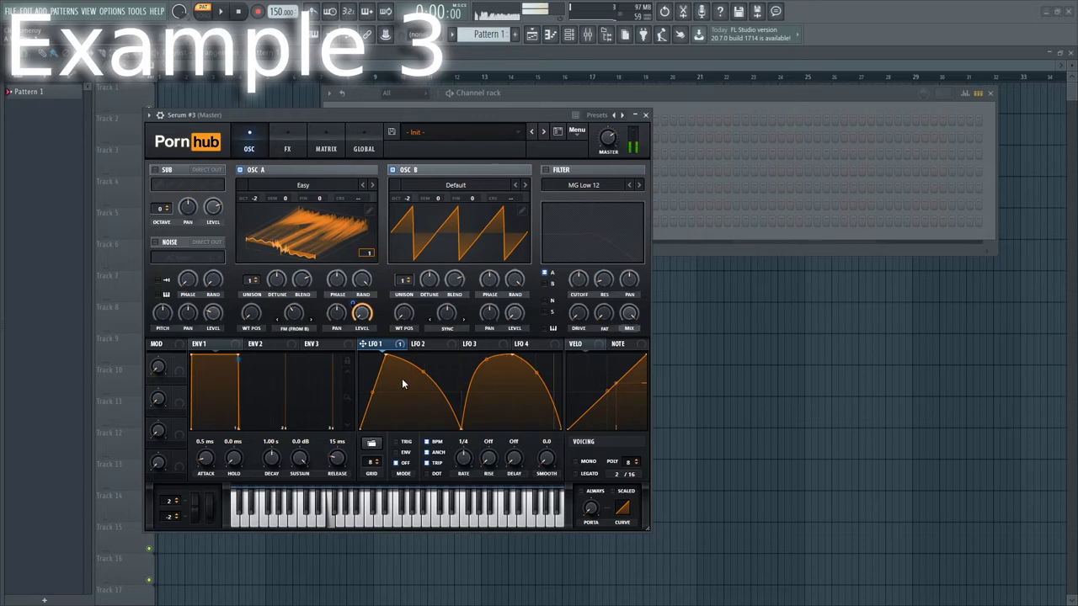
Step: Adjust Osc A's FM amount, and retune Osc B with a lower Sync warp and octave 0
mouse_move(295, 313)
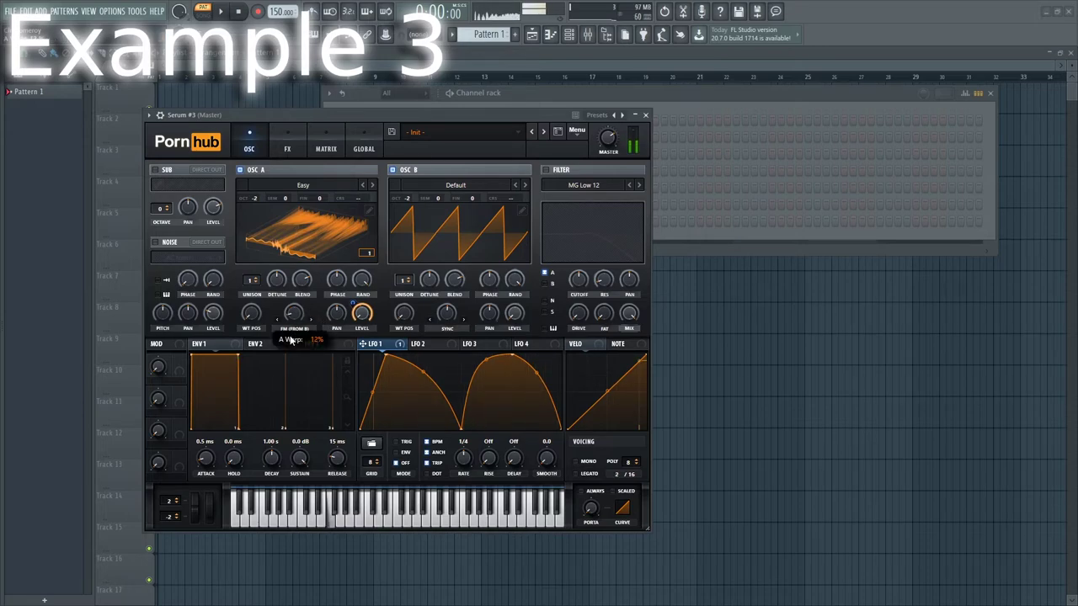
left_click_drag(295, 343, 296, 344)
mouse_move(449, 318)
left_mouse_down()
mouse_move(451, 282)
mouse_move(461, 361)
mouse_move(452, 321)
mouse_move(451, 330)
left_mouse_up()
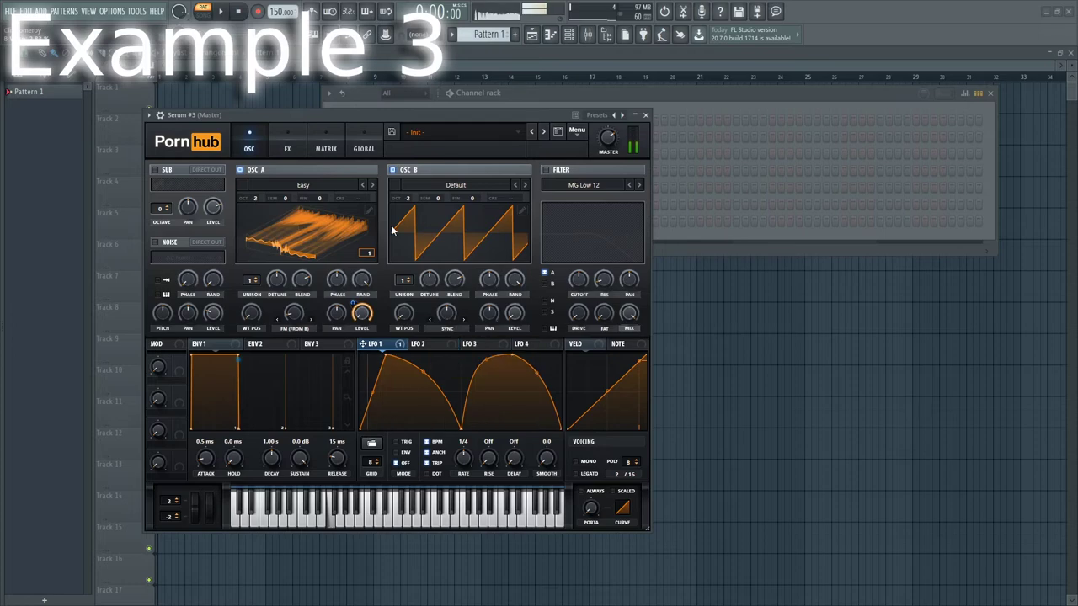
left_click_drag(407, 198, 413, 164)
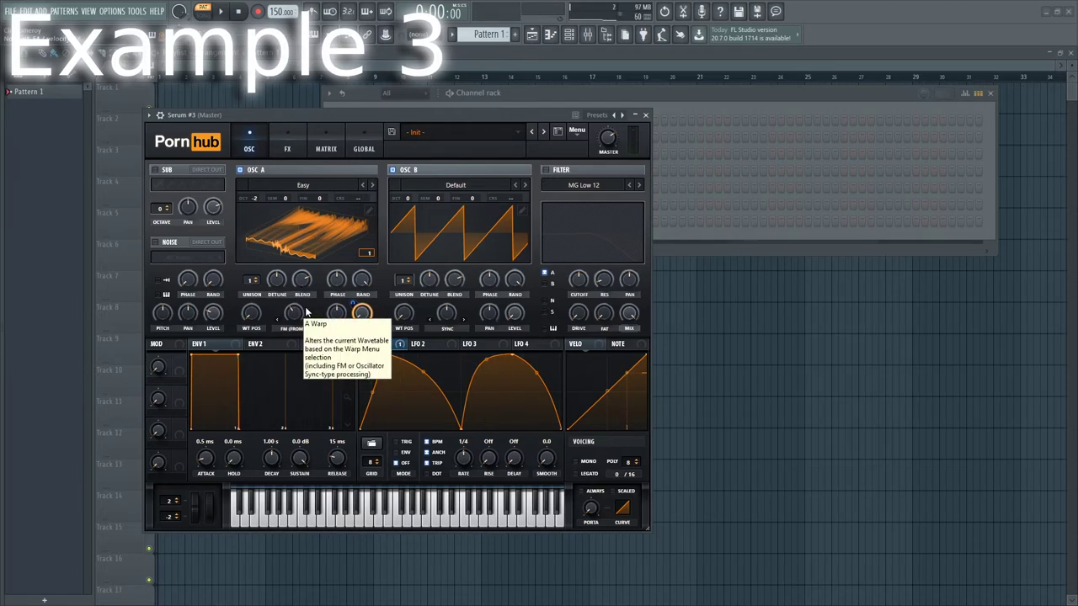
Step: Add a multiband compressor with about 12.2 dB gain, plus Hyper/Dimension and Tube distortion effects
left_click(287, 140)
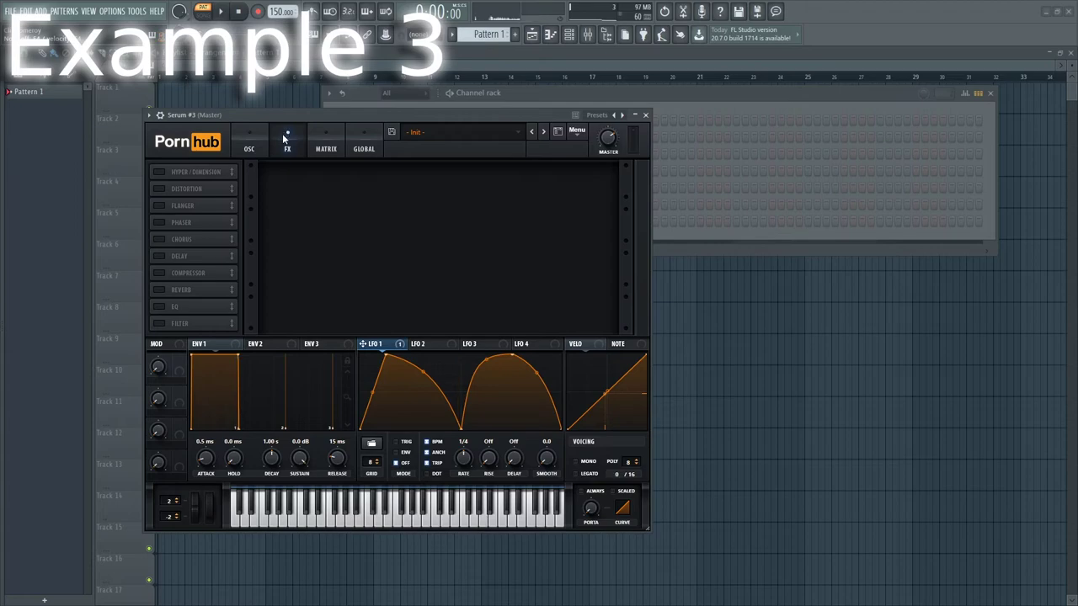
left_click(165, 273)
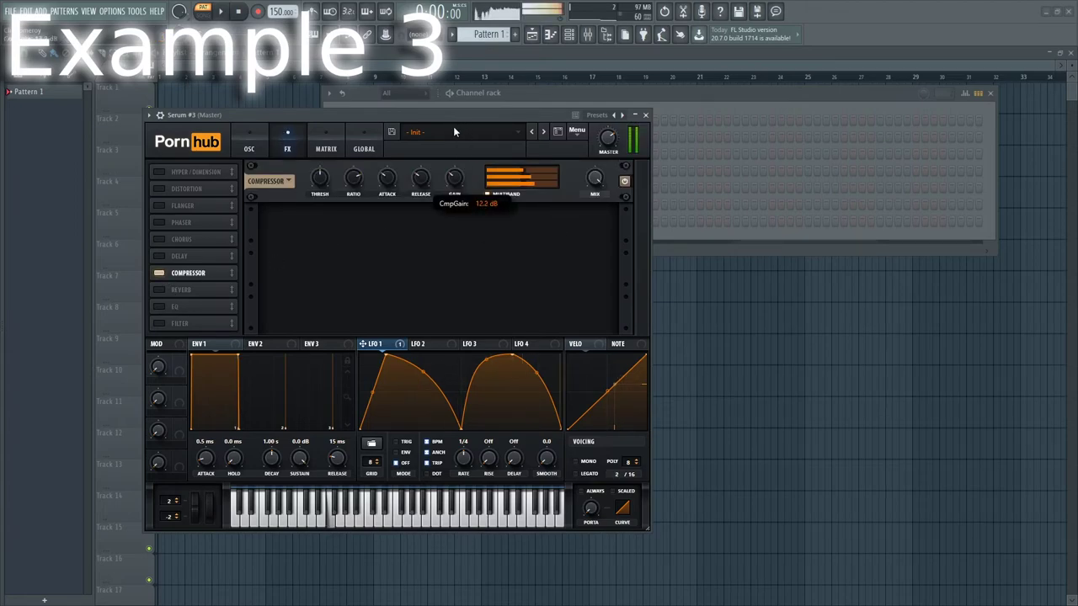
left_click(164, 172)
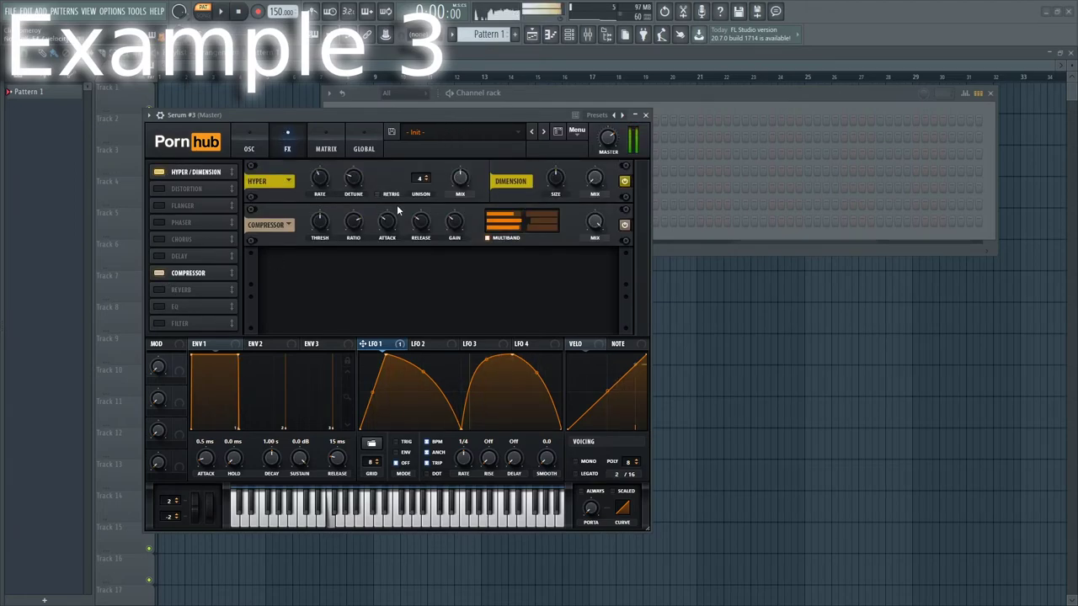
left_click(164, 188)
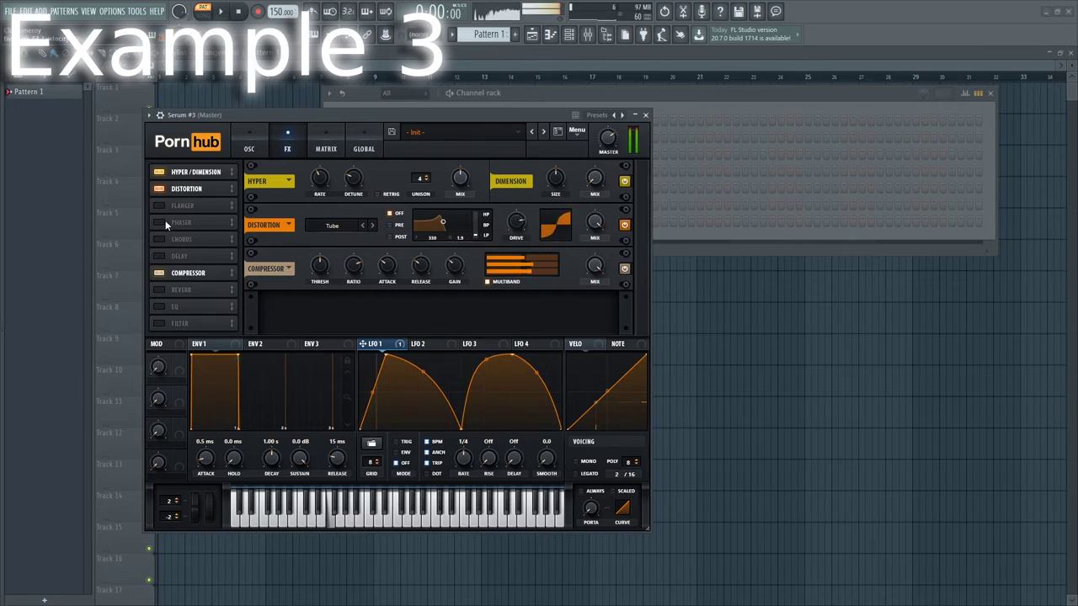
Step: Add a ping-pong delay with linked left and right times of 1/256 and a raised mix
left_click(164, 256)
left_click(543, 271)
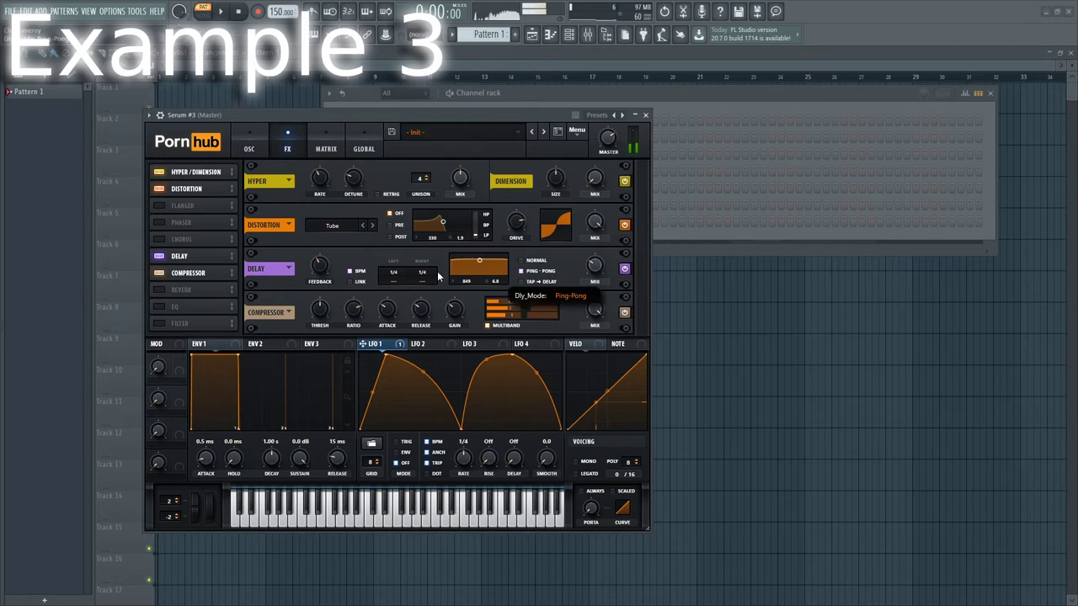
left_click_drag(394, 272, 389, 329)
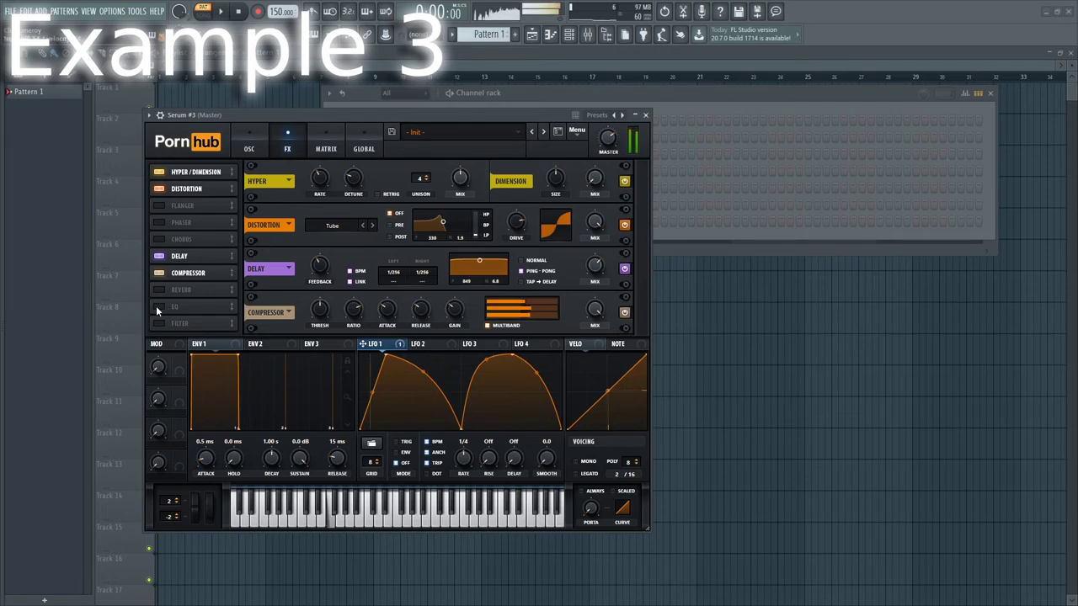
Step: Add an EQ with a boosted high band, and close the third patch's Serum window from its oscillator page
left_click(158, 308)
mouse_move(558, 313)
left_mouse_down()
mouse_move(566, 295)
mouse_move(571, 304)
left_mouse_up()
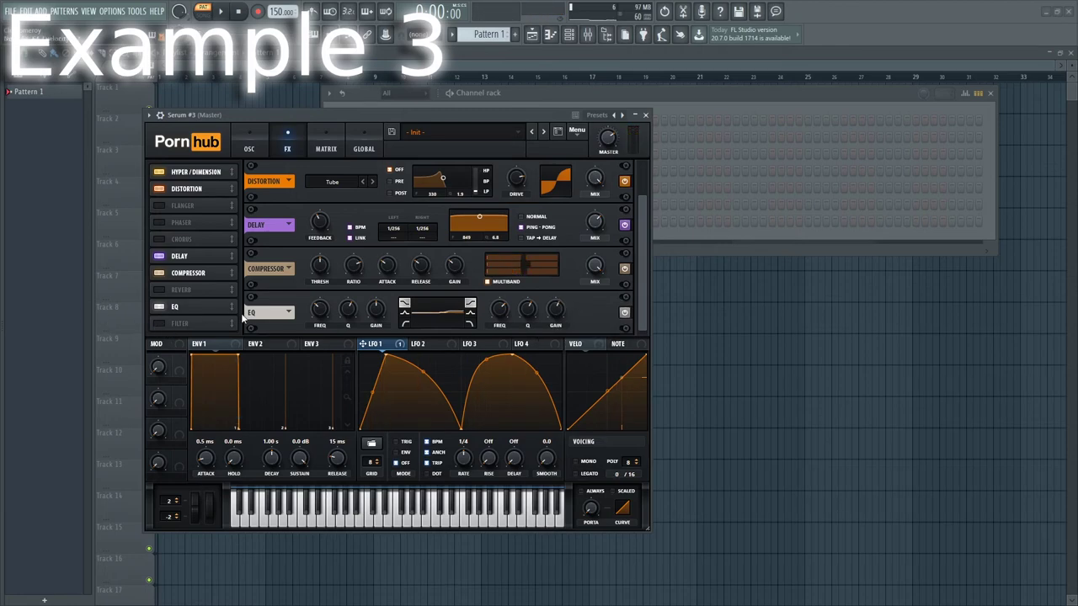
left_click(250, 145)
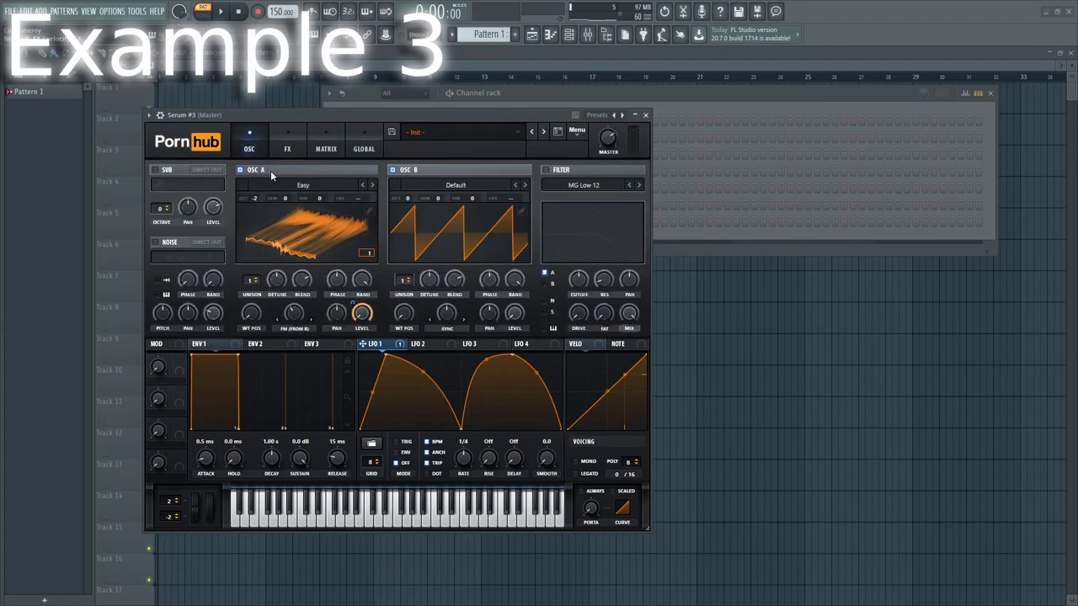
left_click(645, 115)
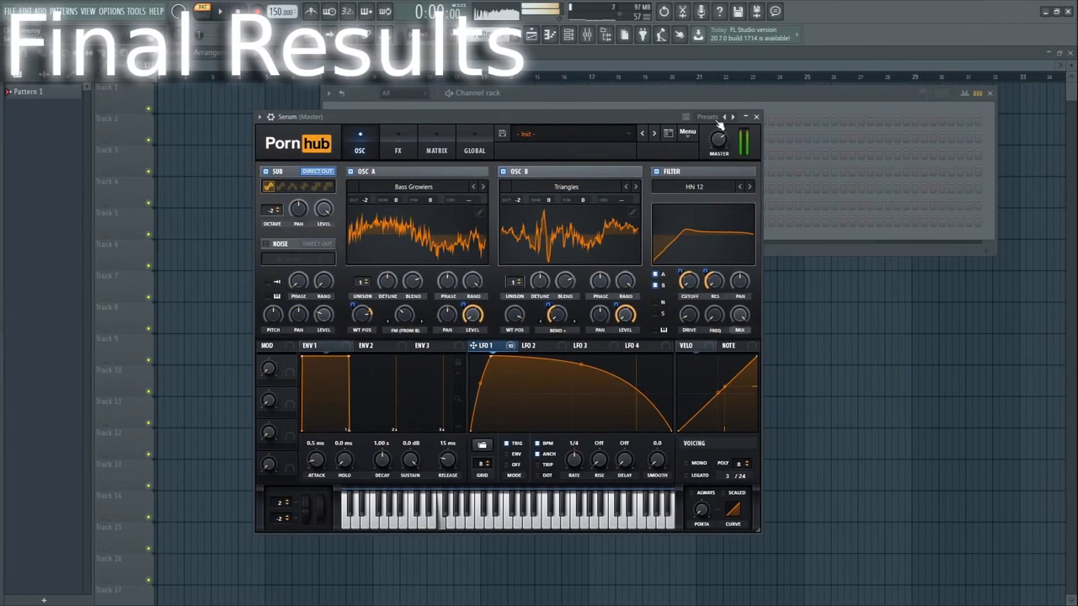